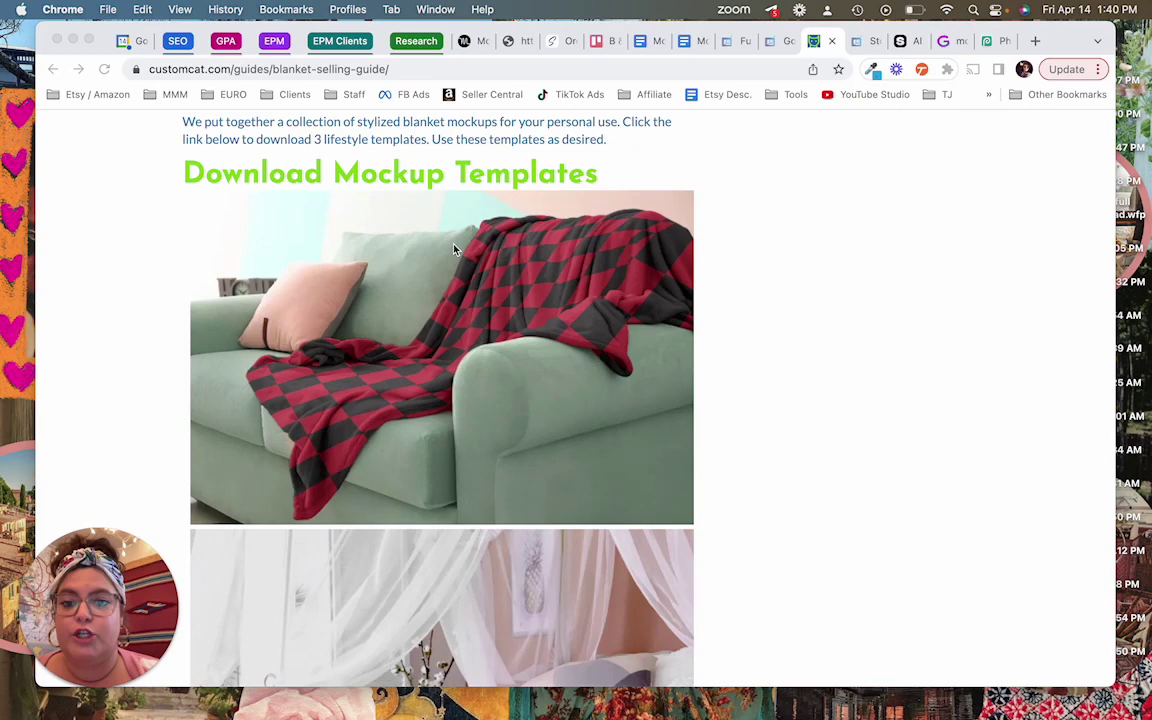
- Scroll back up the CustomCat blanket selling guide page
scroll(455, 249, "up", 2)
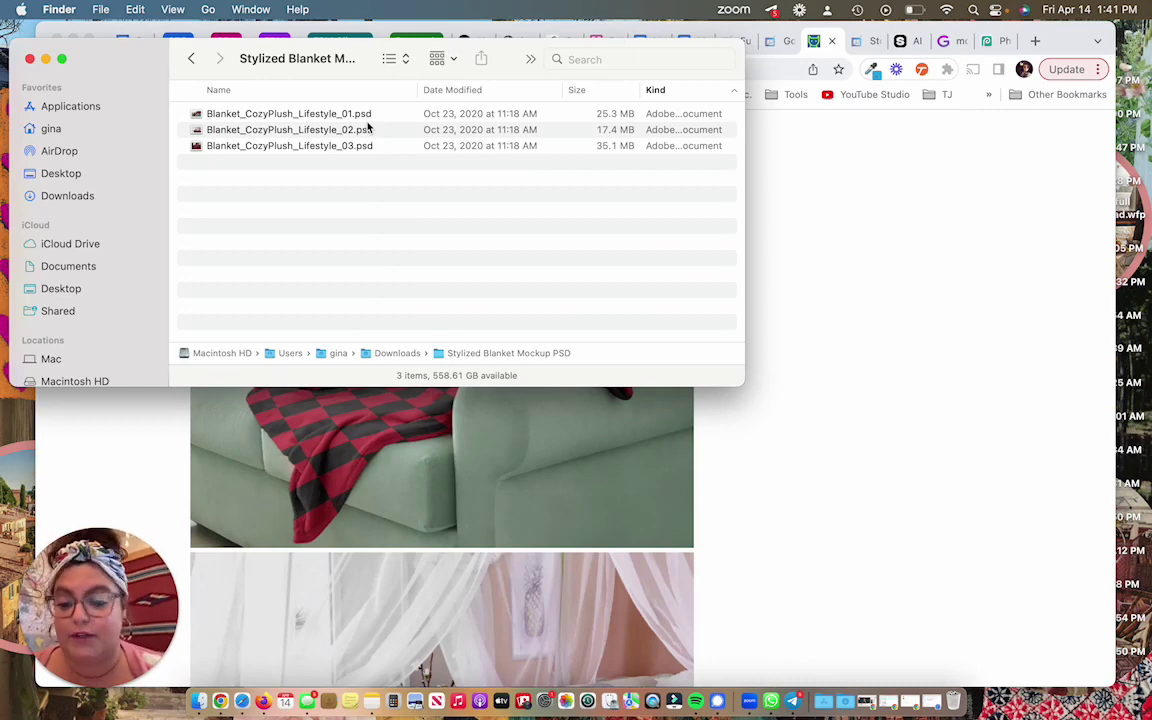
- Quick Look the Lifestyle_01 through _03 blanket PSDs, then bring up Photopea in Chrome
left_click(366, 120)
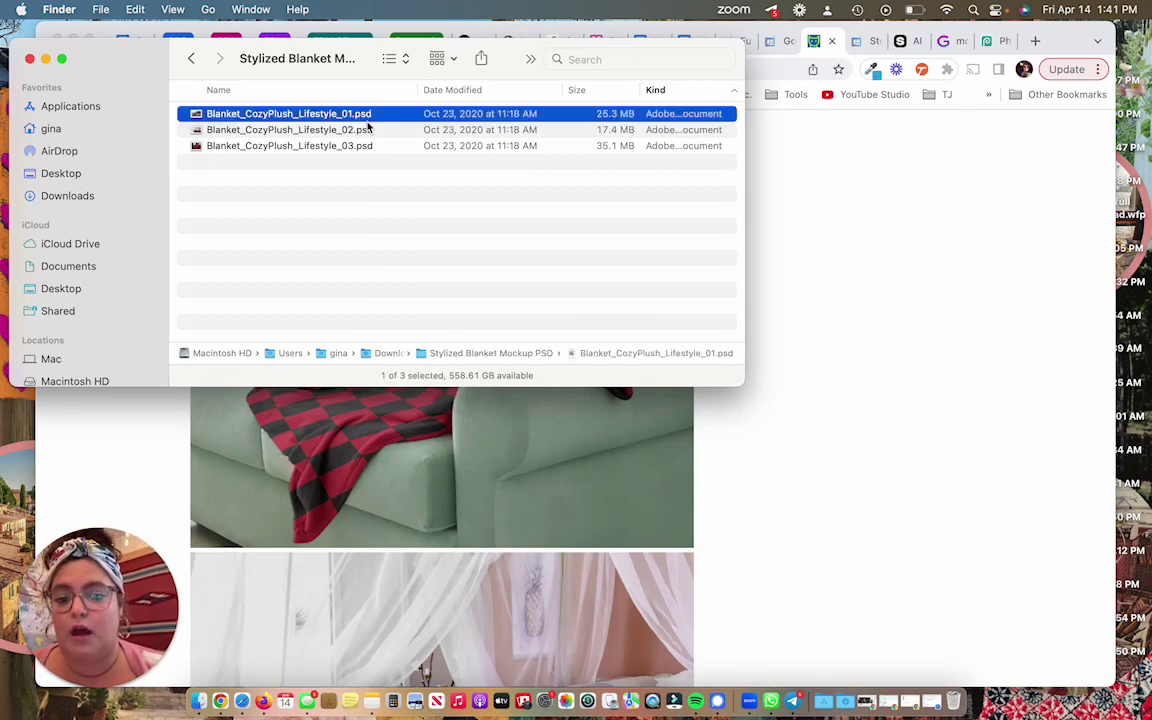
key("space")
key("Down")
key("Down")
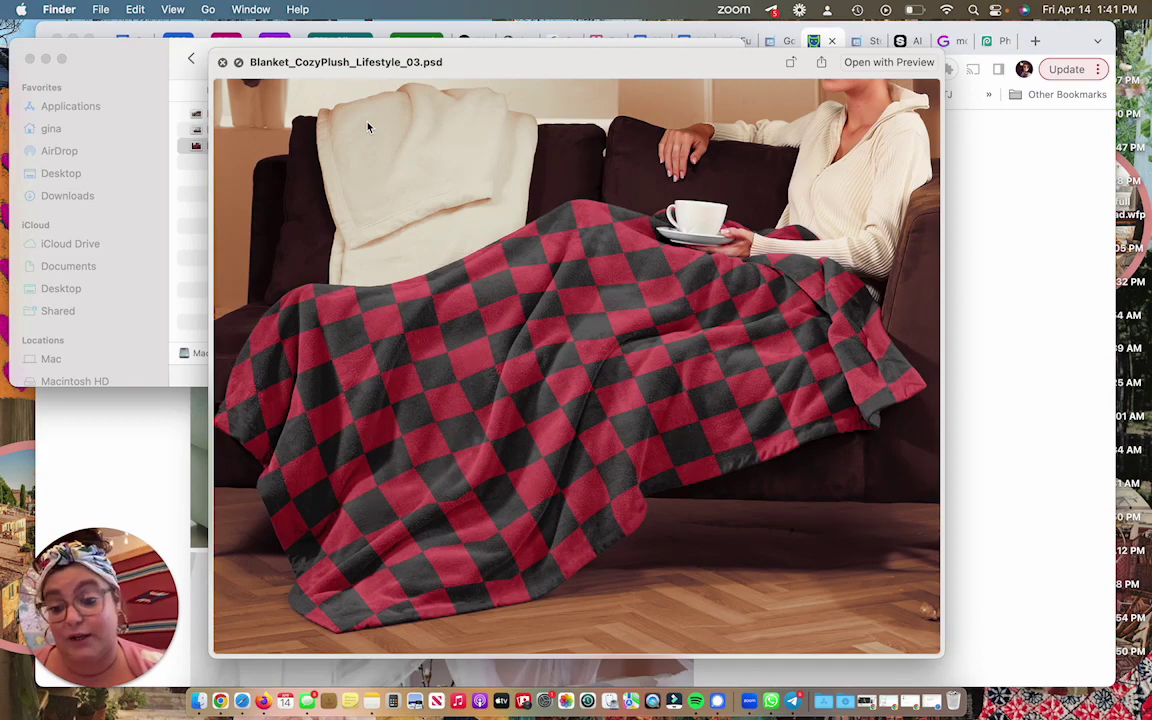
left_click(1028, 210)
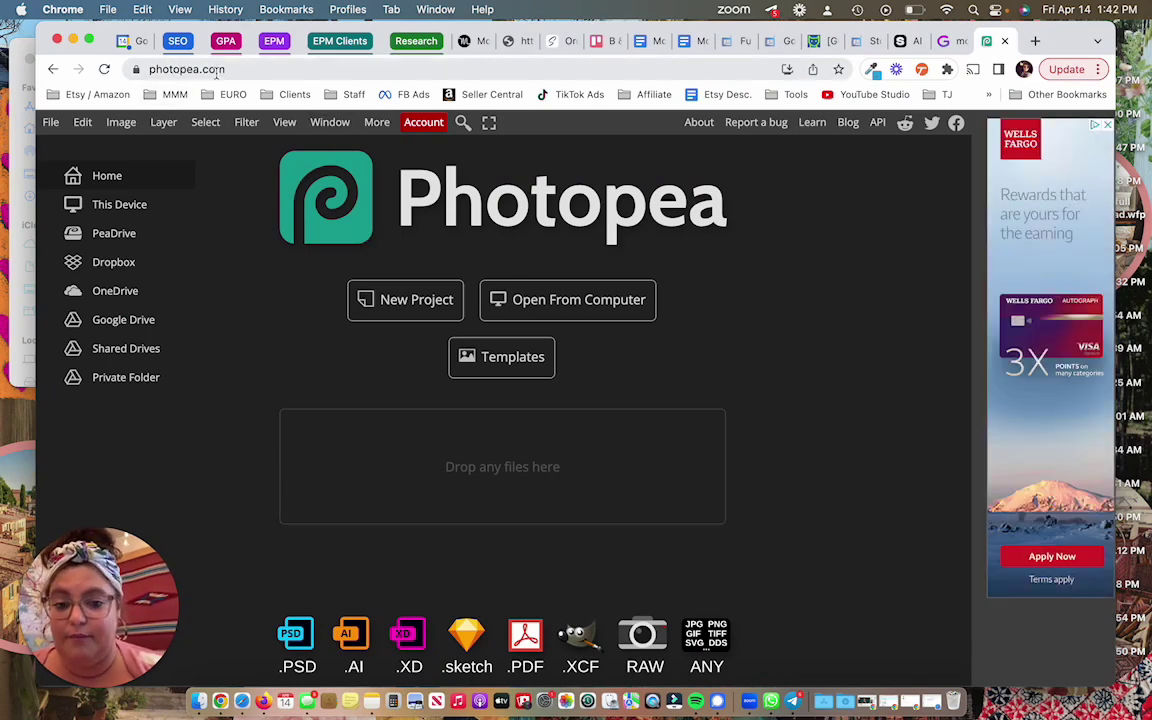
- Open Blanket_CozyPlush_Lifestyle_01.psd from the Stylized Blanket Mockup PSD folder and inspect its Product group
left_click(621, 313)
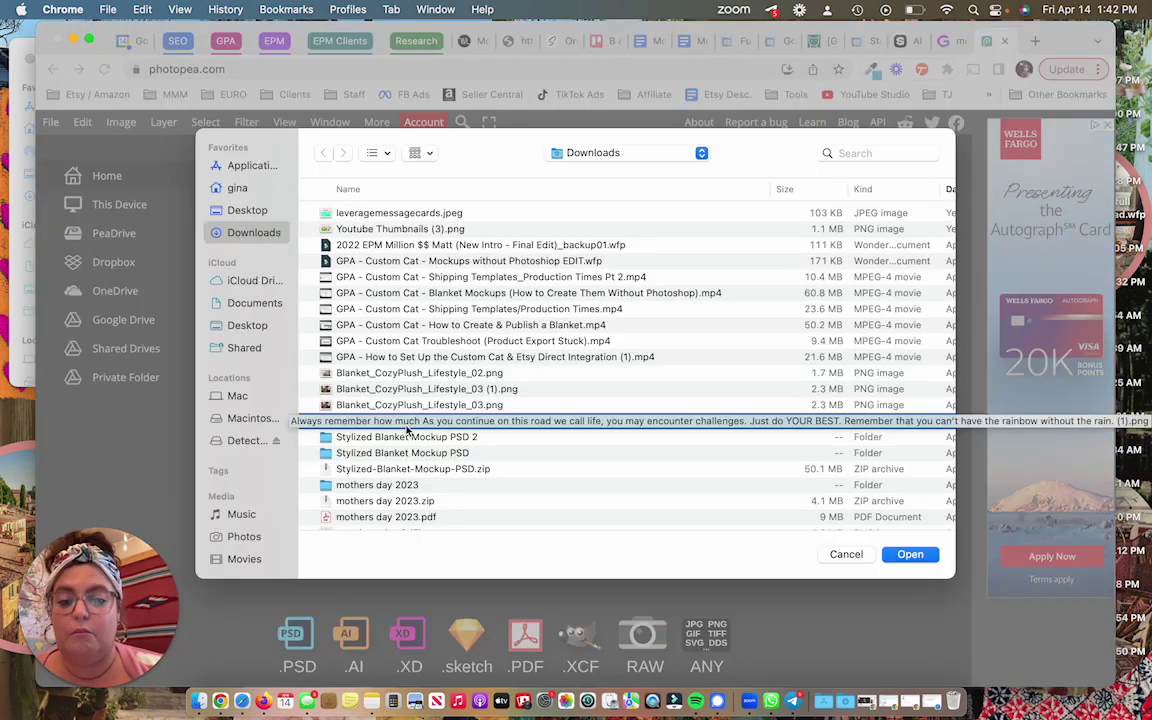
double_click(400, 437)
left_click(434, 250)
key("space")
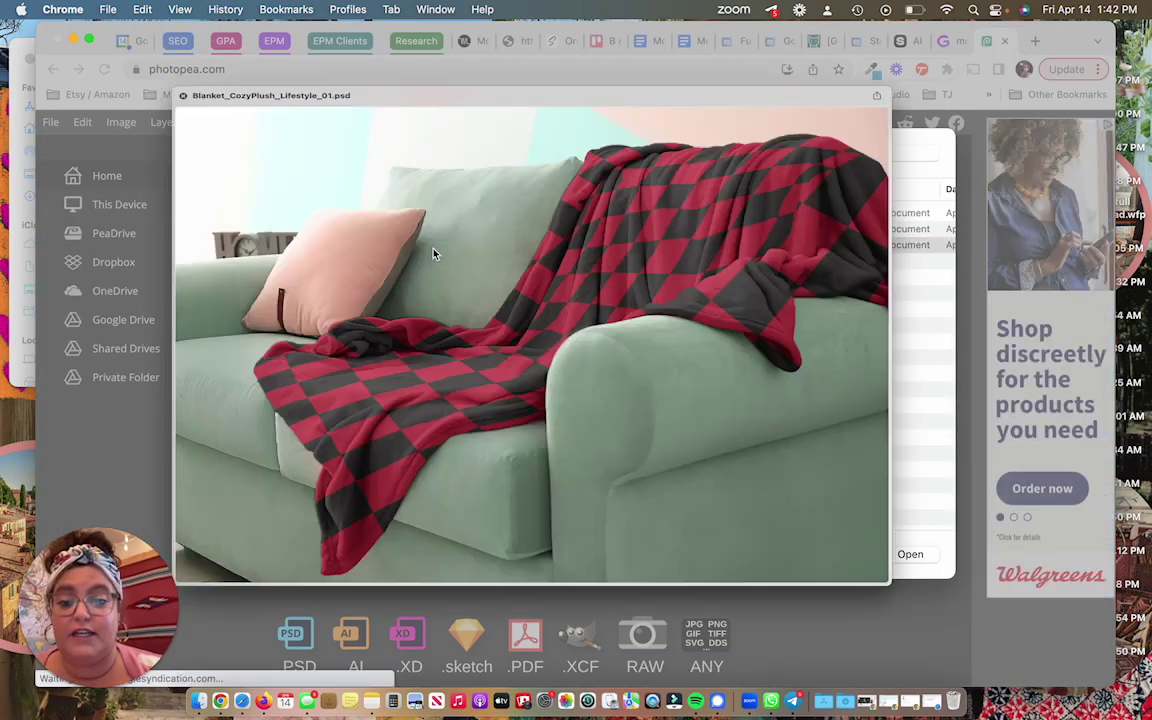
key("space")
double_click(434, 247)
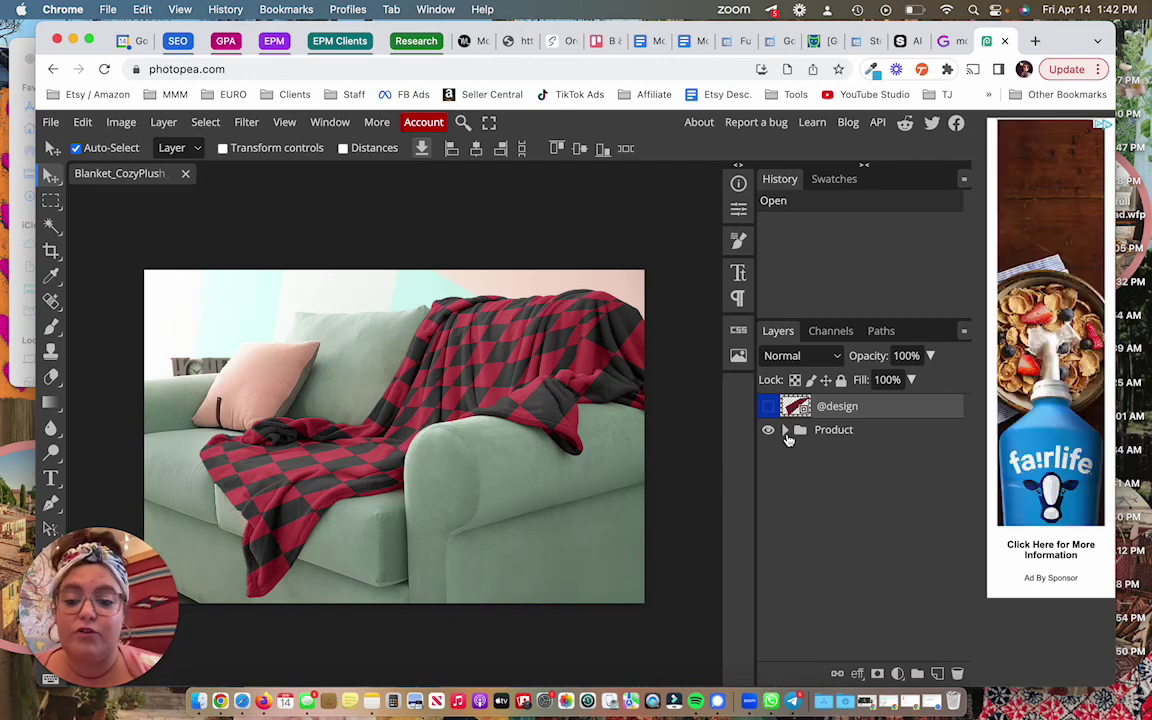
left_click(787, 430)
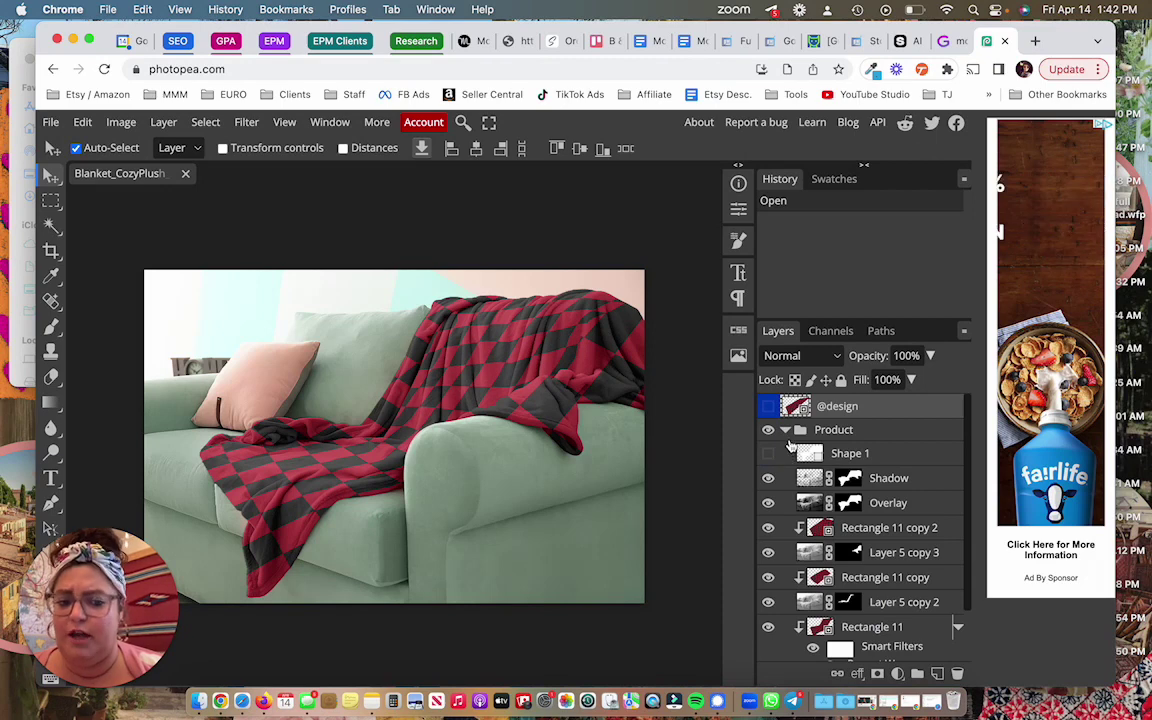
left_click(787, 432)
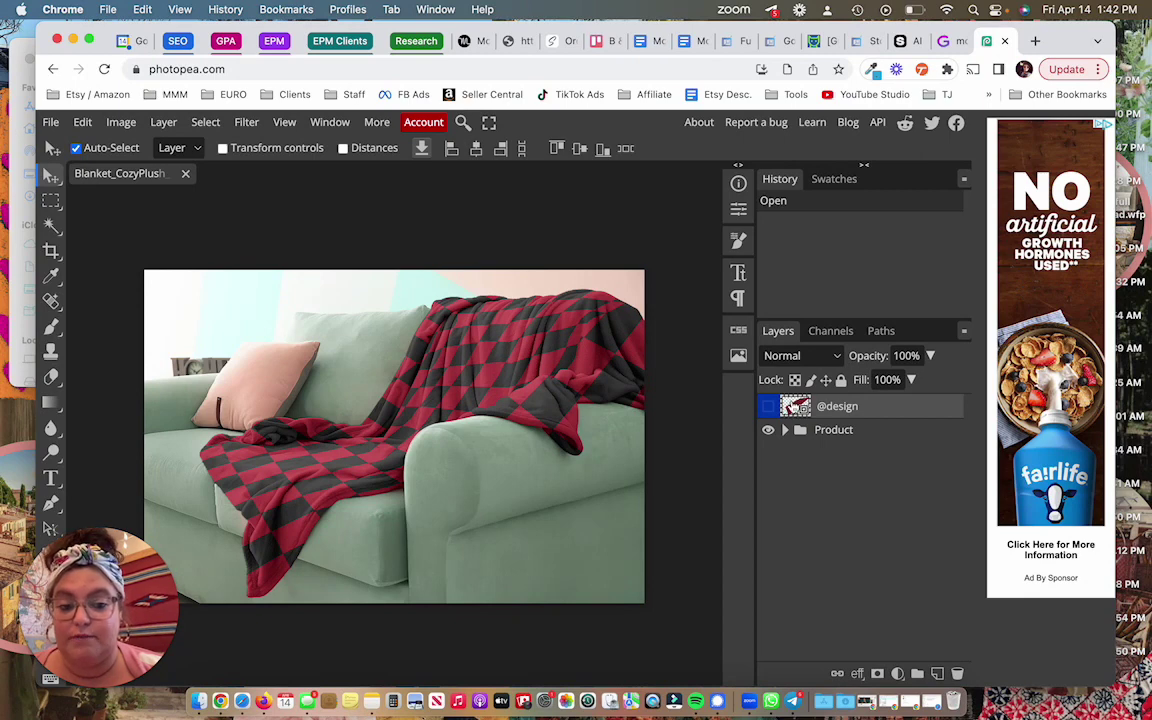
double_click(795, 406)
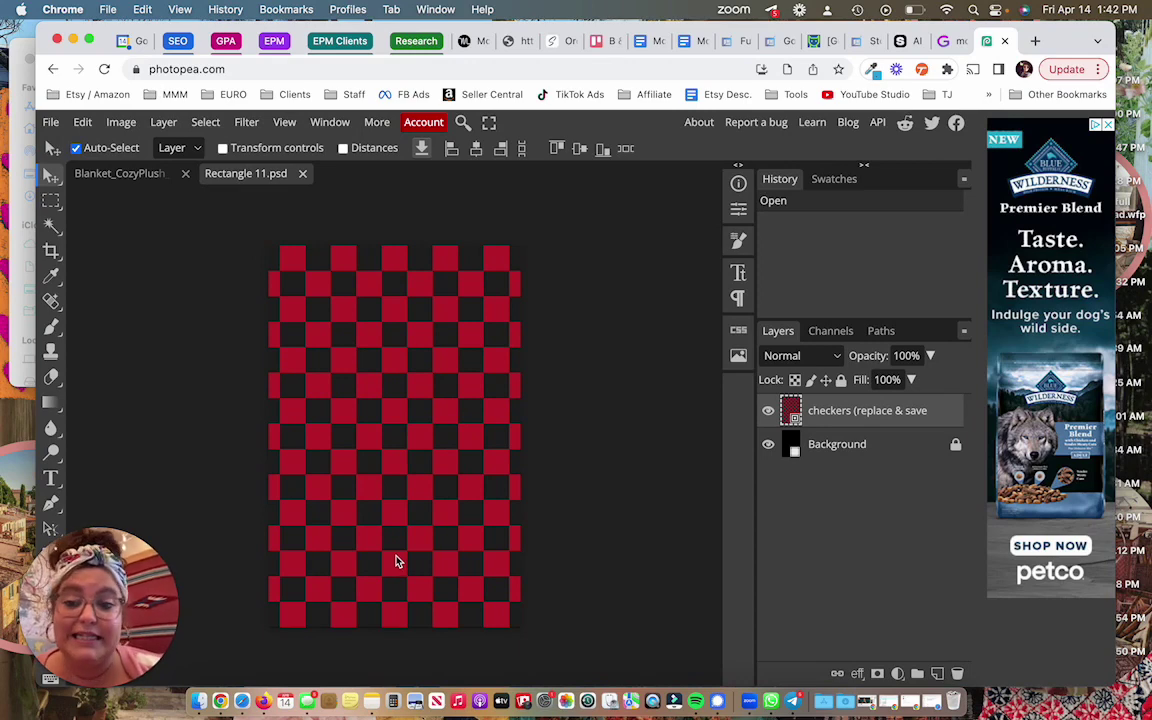
left_click(50, 123)
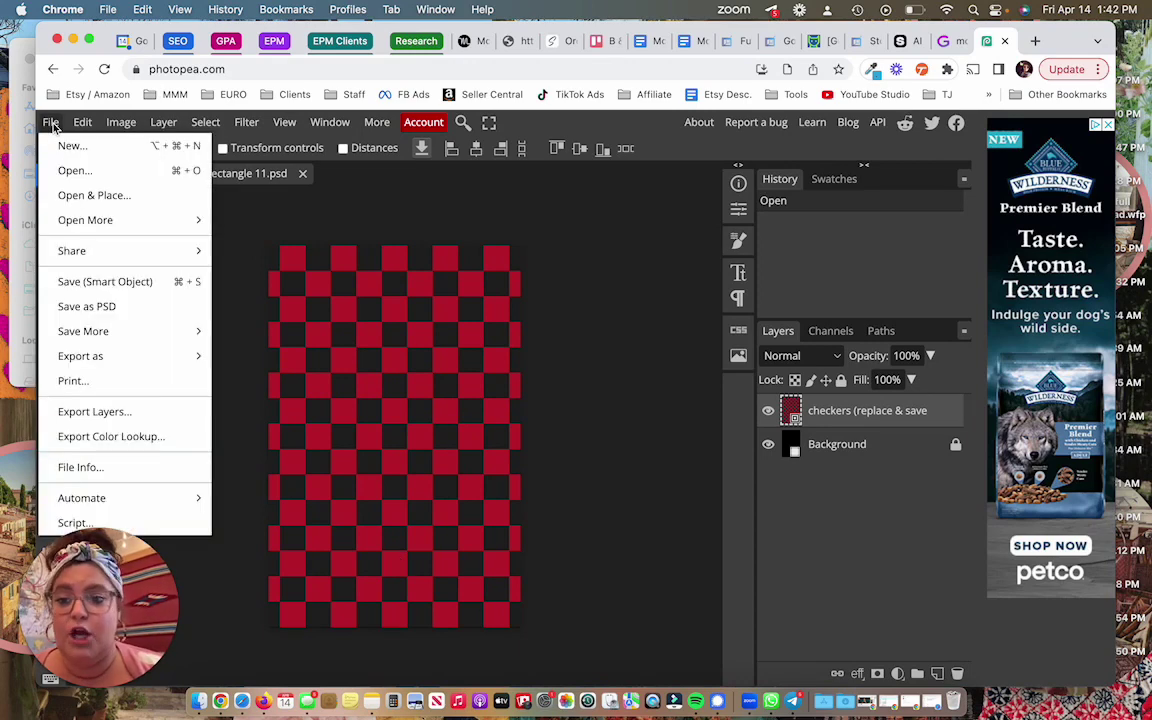
left_click(108, 196)
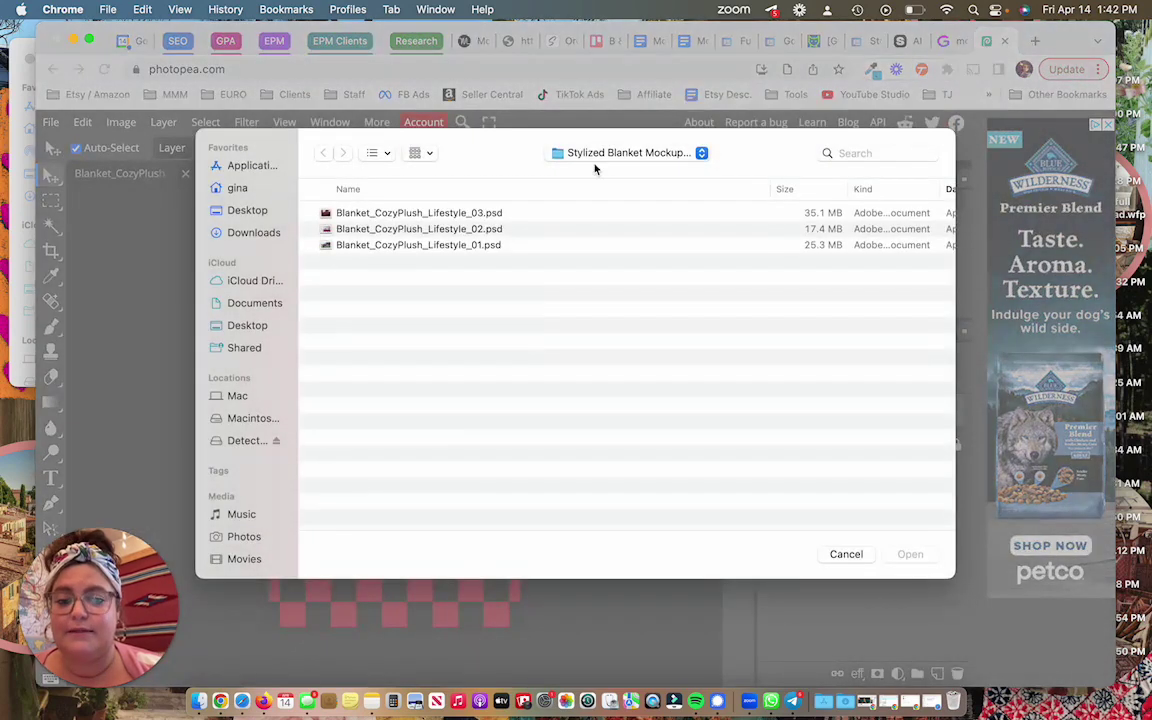
left_click(437, 421)
key("space")
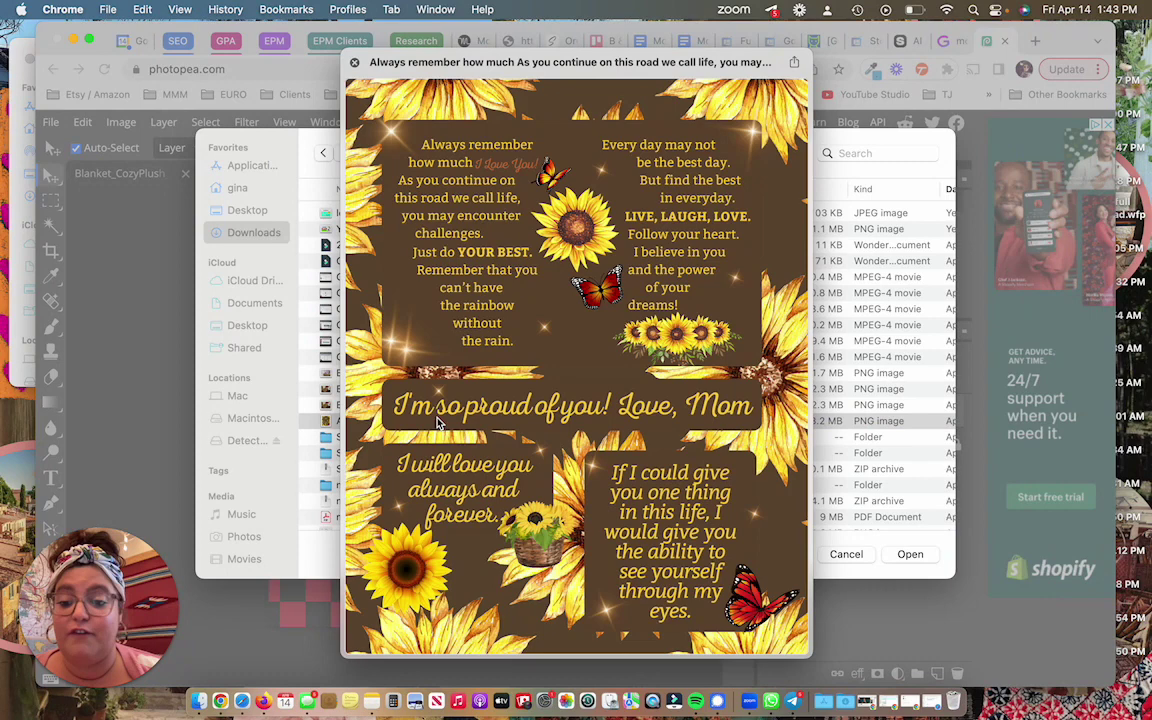
key("space")
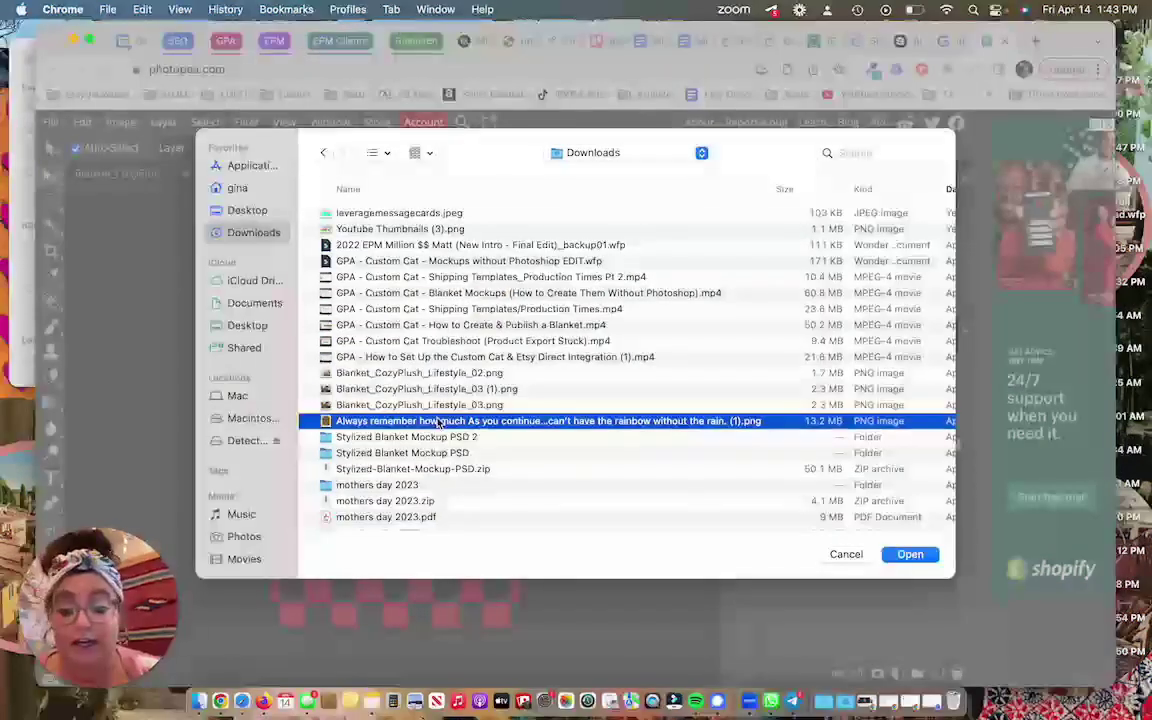
double_click(437, 421)
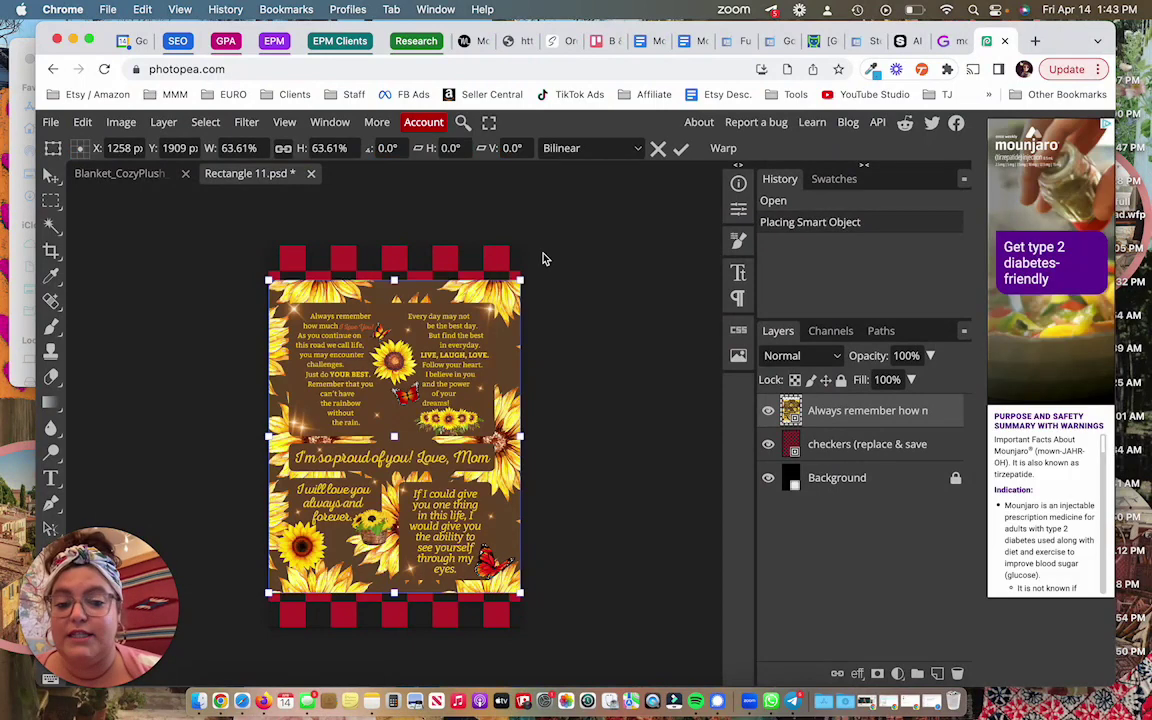
- Scale the placed sunflower design to about 83% so it fits the canvas, and commit
left_click_drag(530, 256, 586, 200)
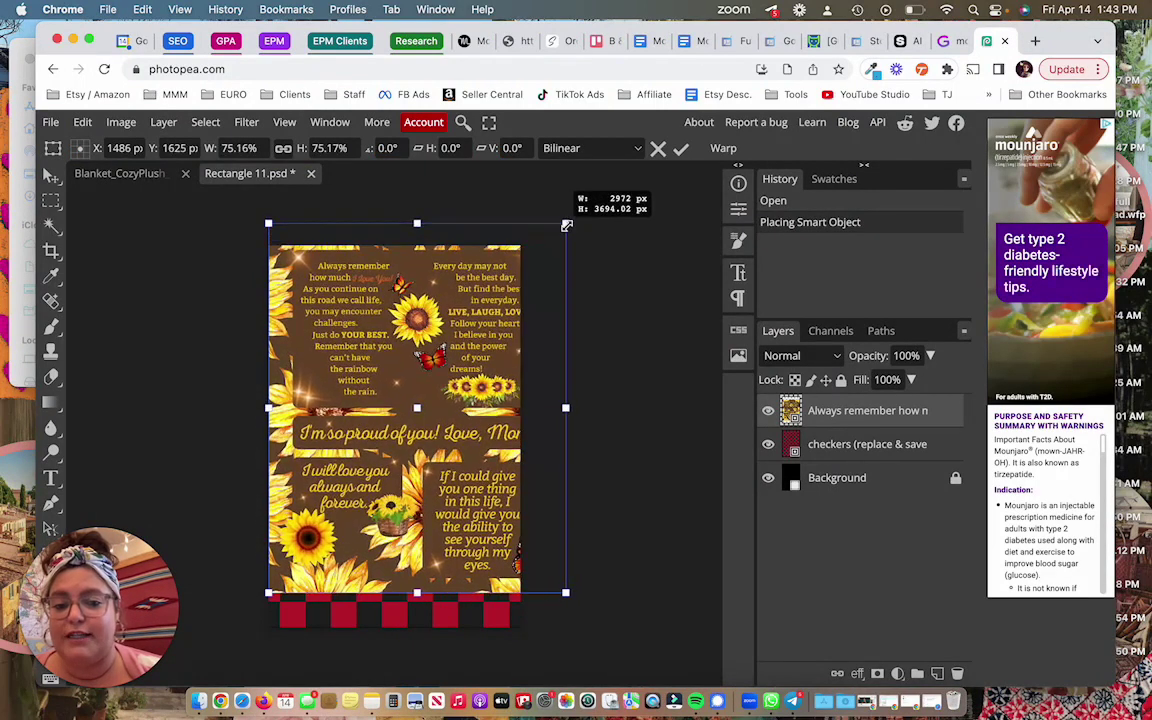
left_click_drag(265, 598, 231, 652)
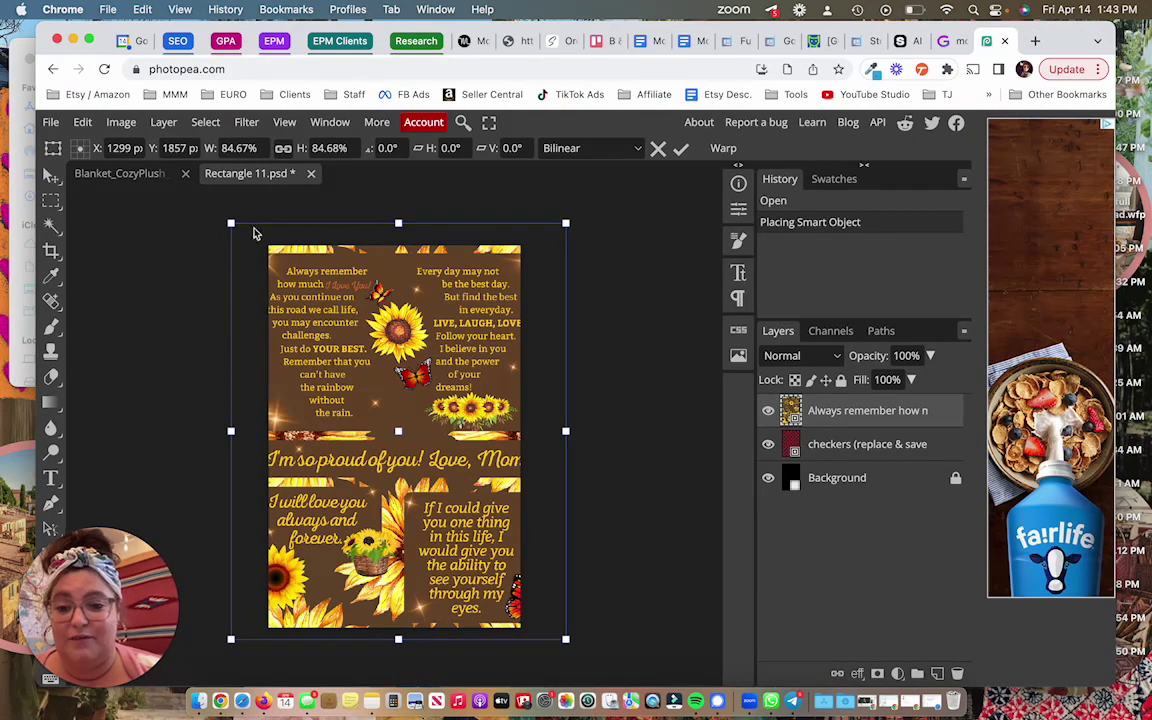
mouse_move(230, 223)
left_mouse_down()
mouse_move(216, 202)
mouse_move(250, 222)
mouse_move(212, 196)
mouse_move(237, 208)
left_mouse_up()
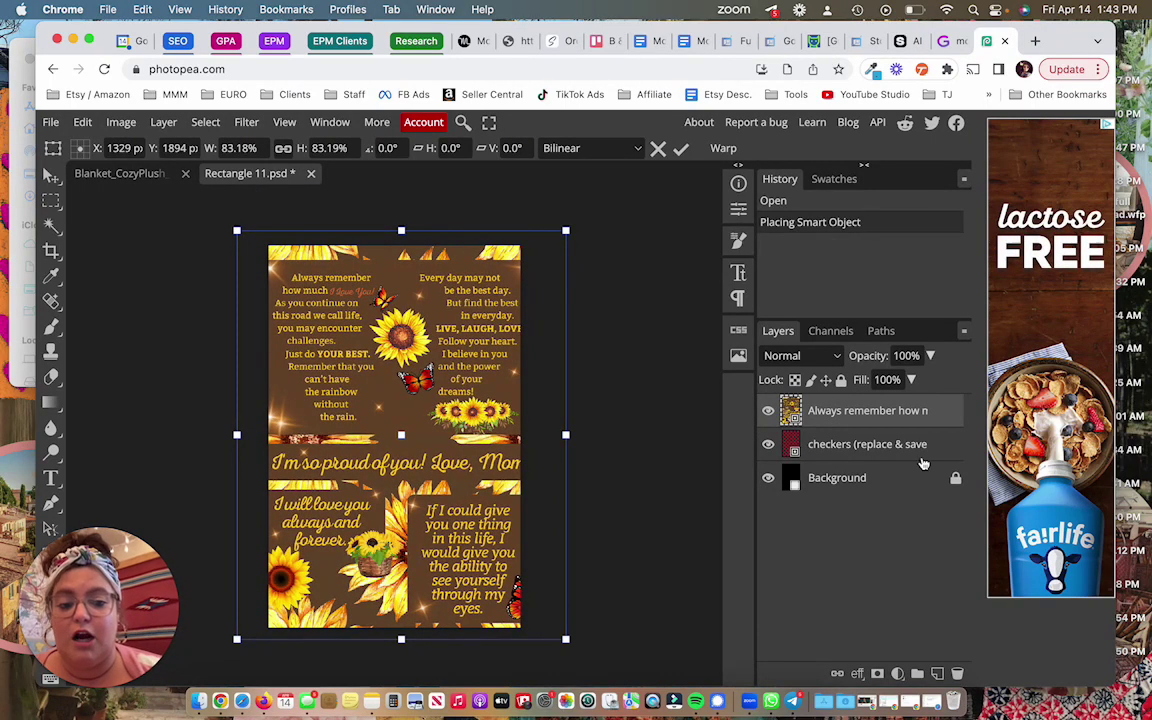
left_click(829, 453)
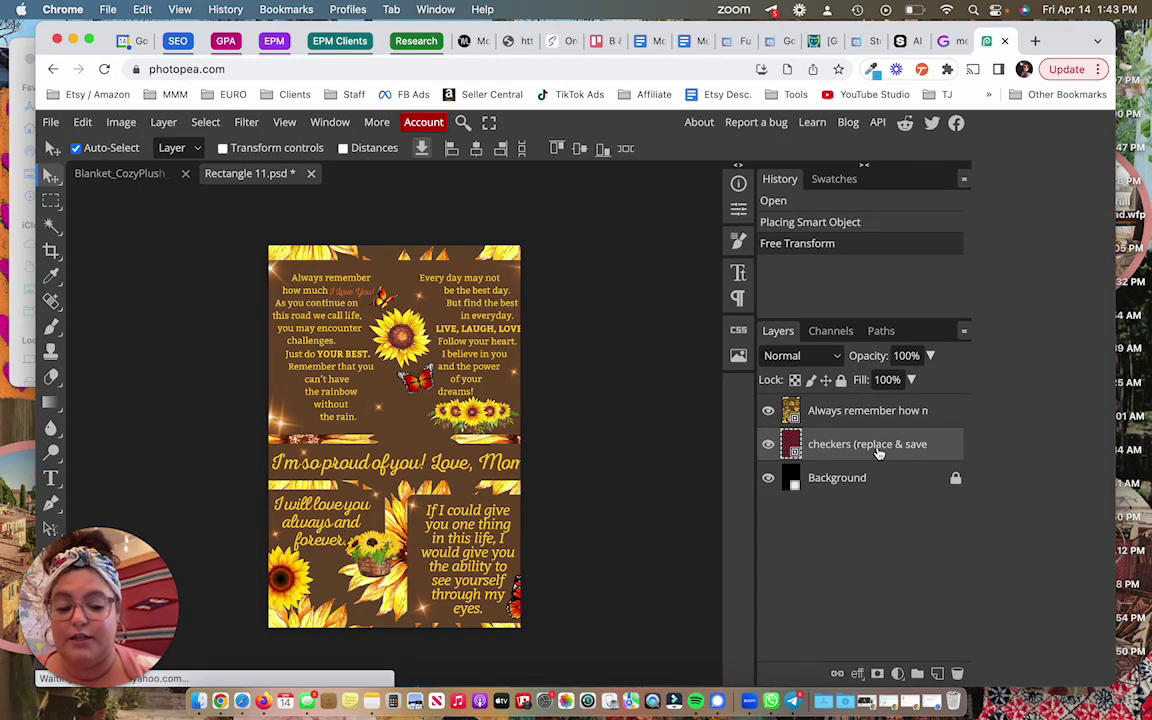
- Delete the checkers layer and save the sunflower design back into the sofa mockup
key("Delete")
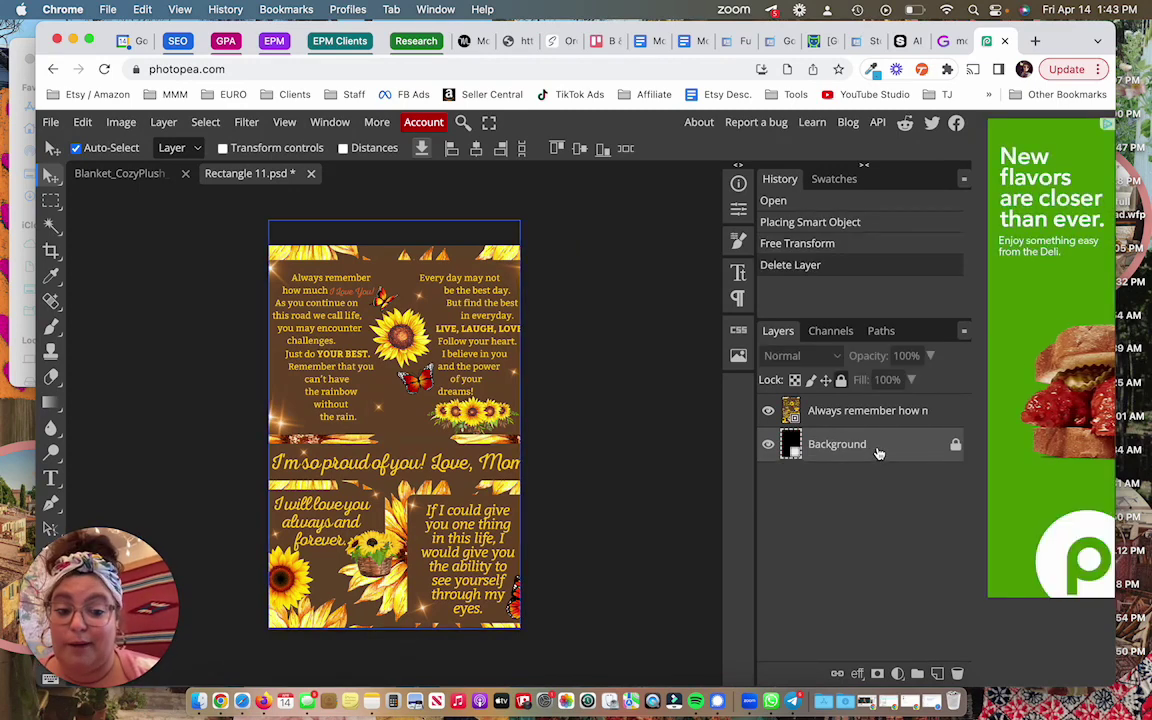
left_click(50, 122)
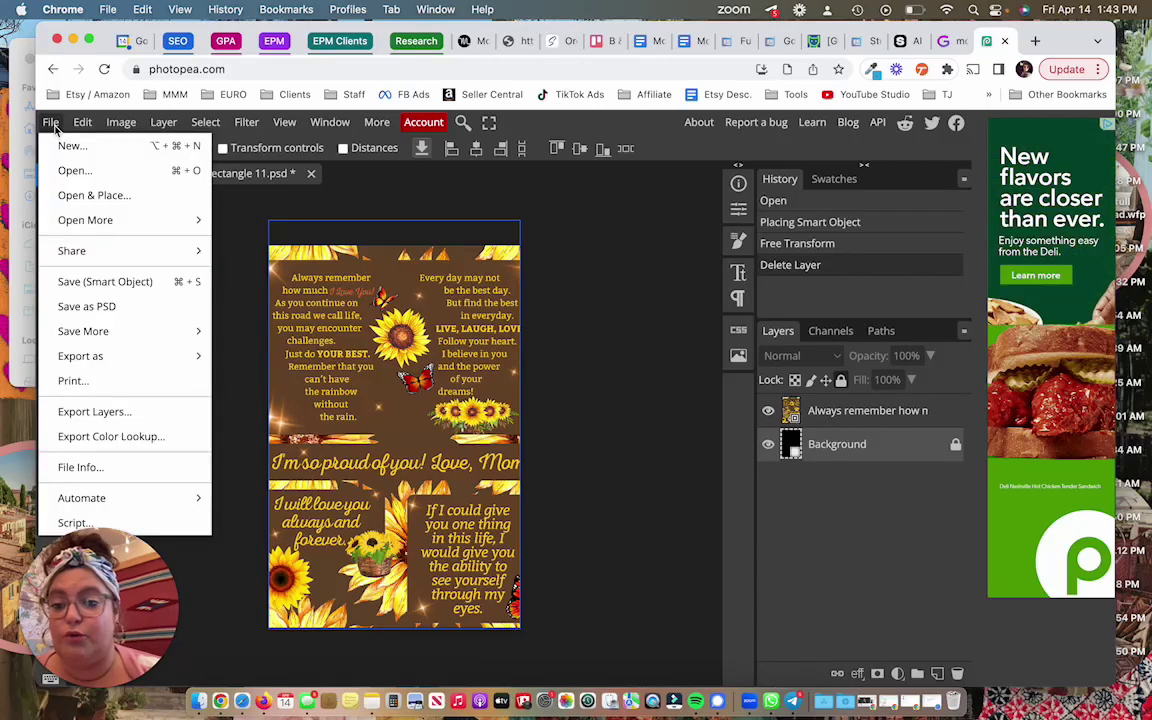
left_click(88, 284)
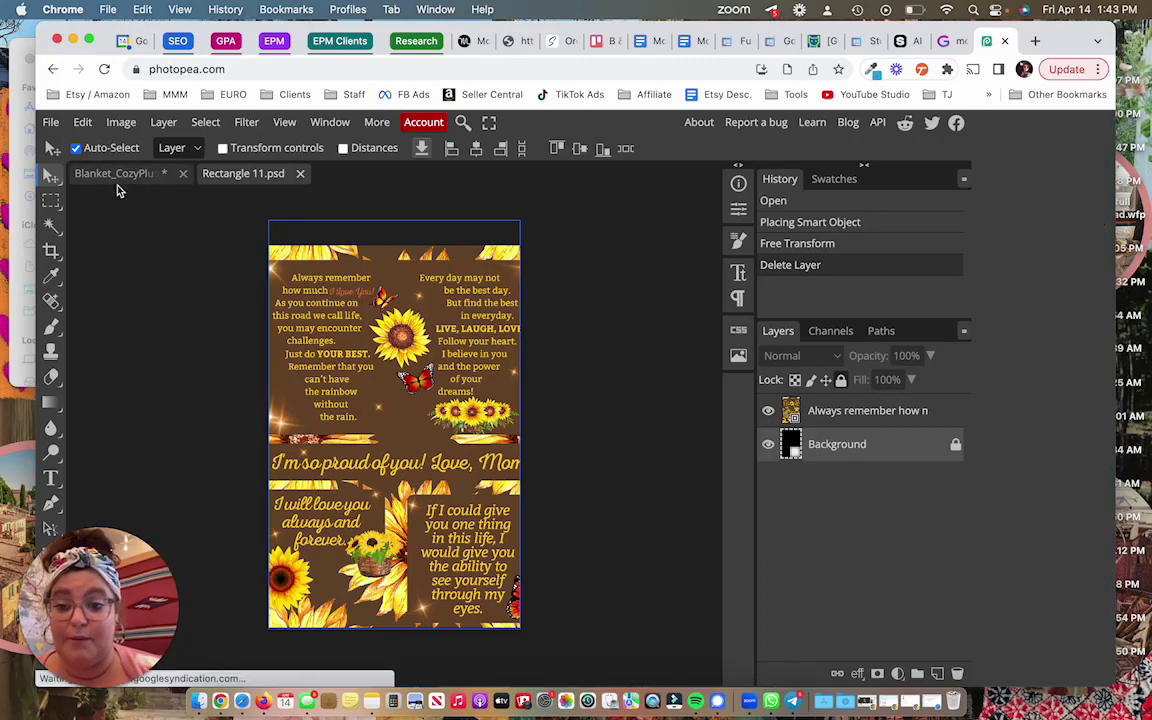
- Export the sofa blanket mockup as a 1250×833 PNG
left_click(115, 176)
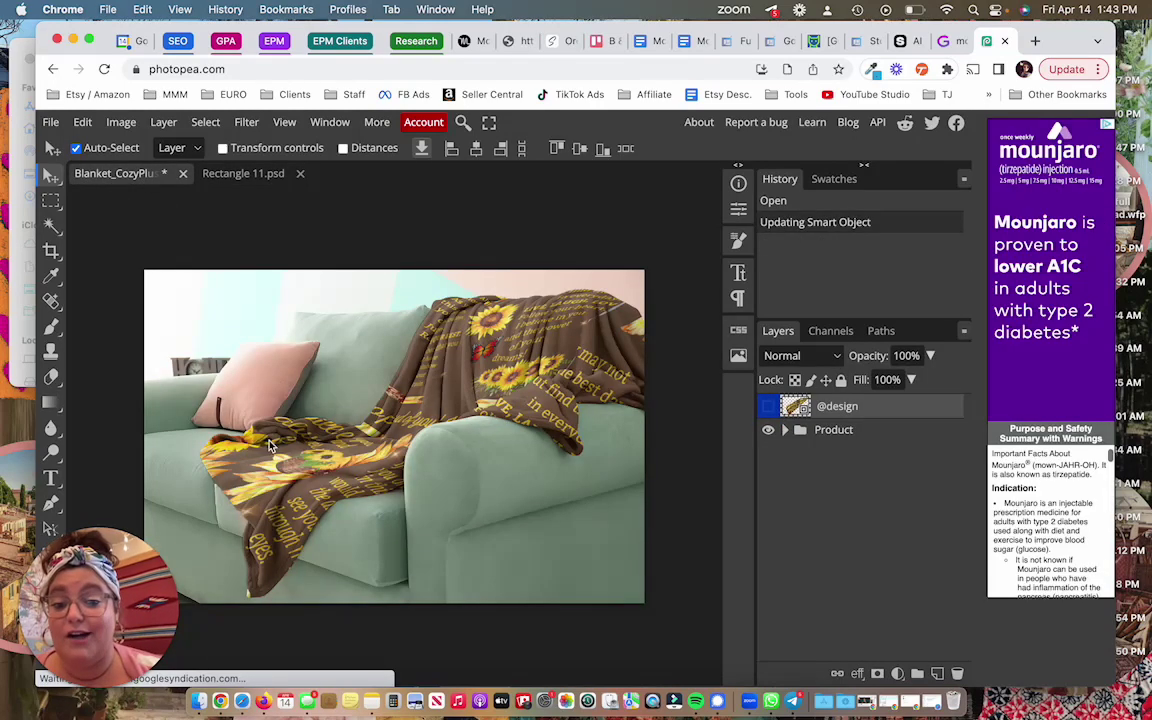
left_click(52, 122)
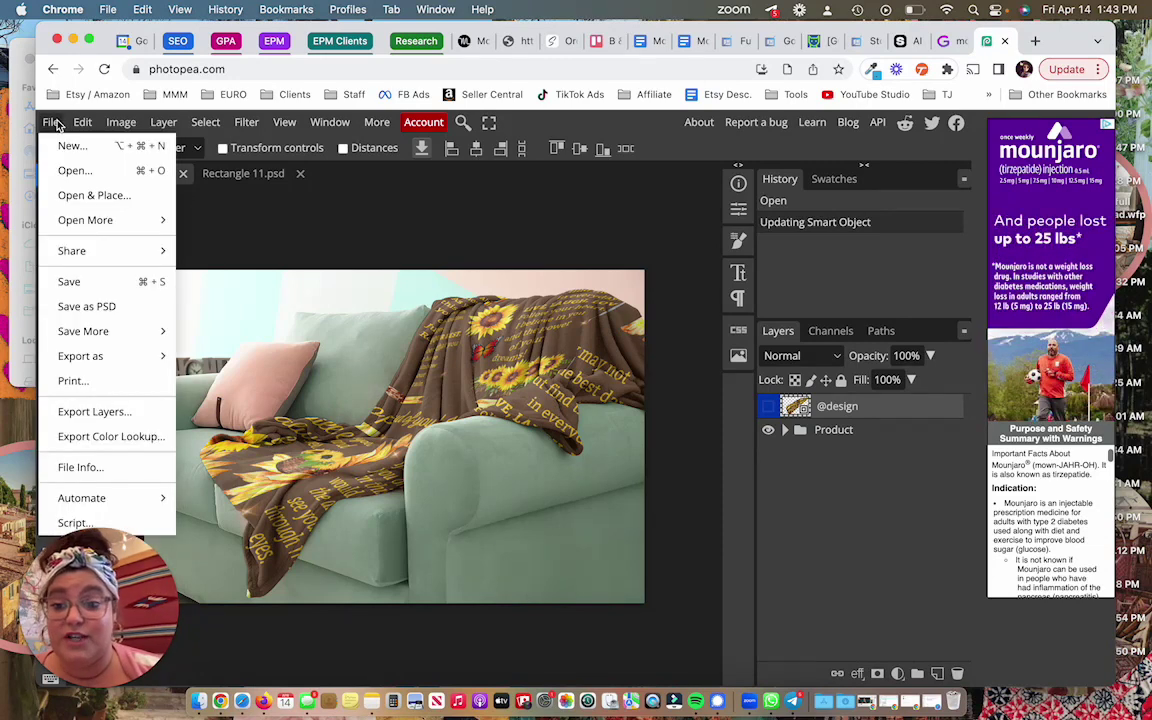
mouse_move(125, 366)
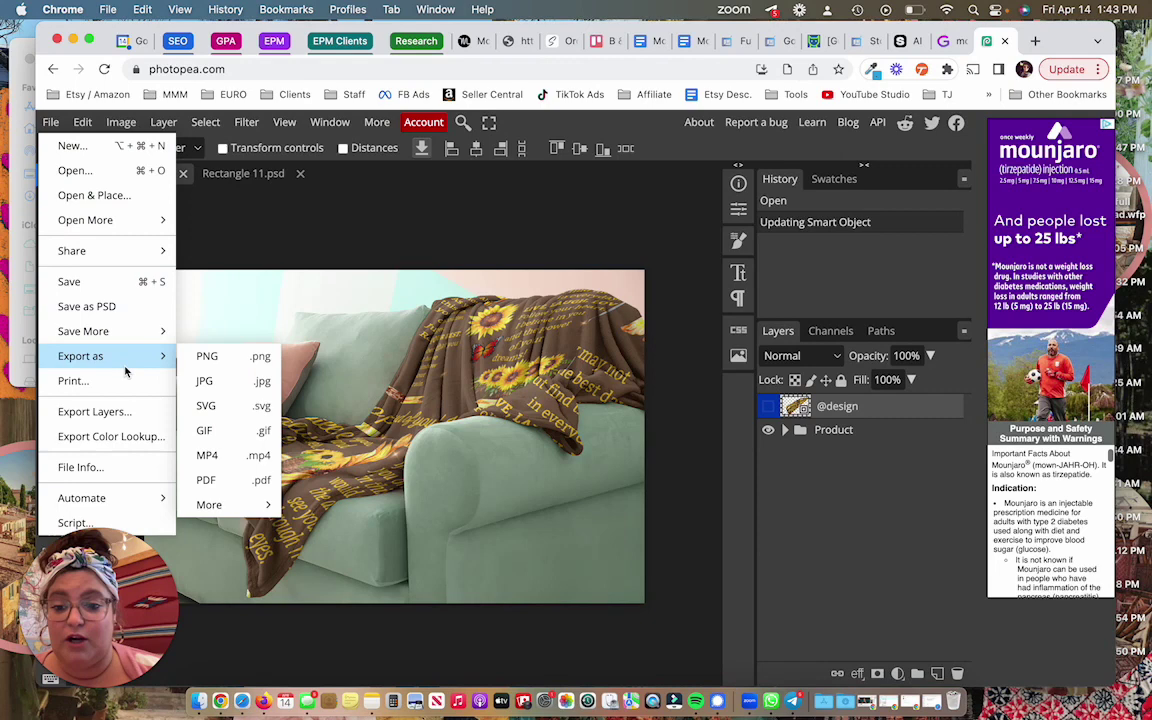
left_click(222, 358)
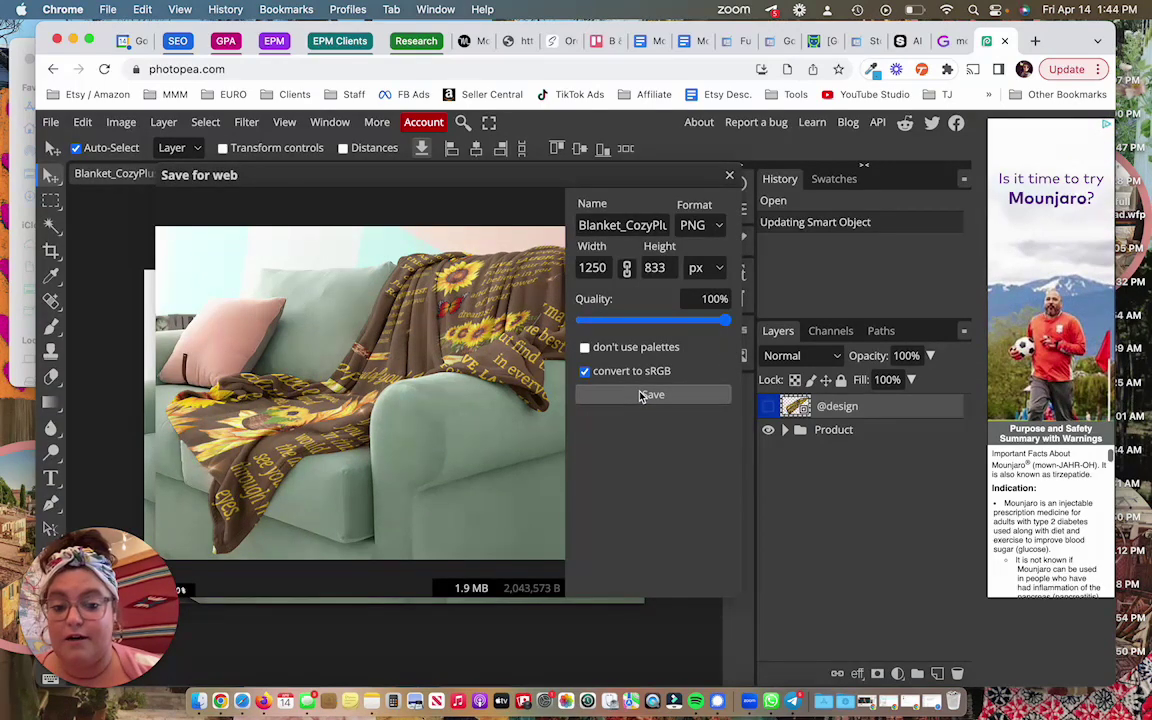
left_click(641, 396)
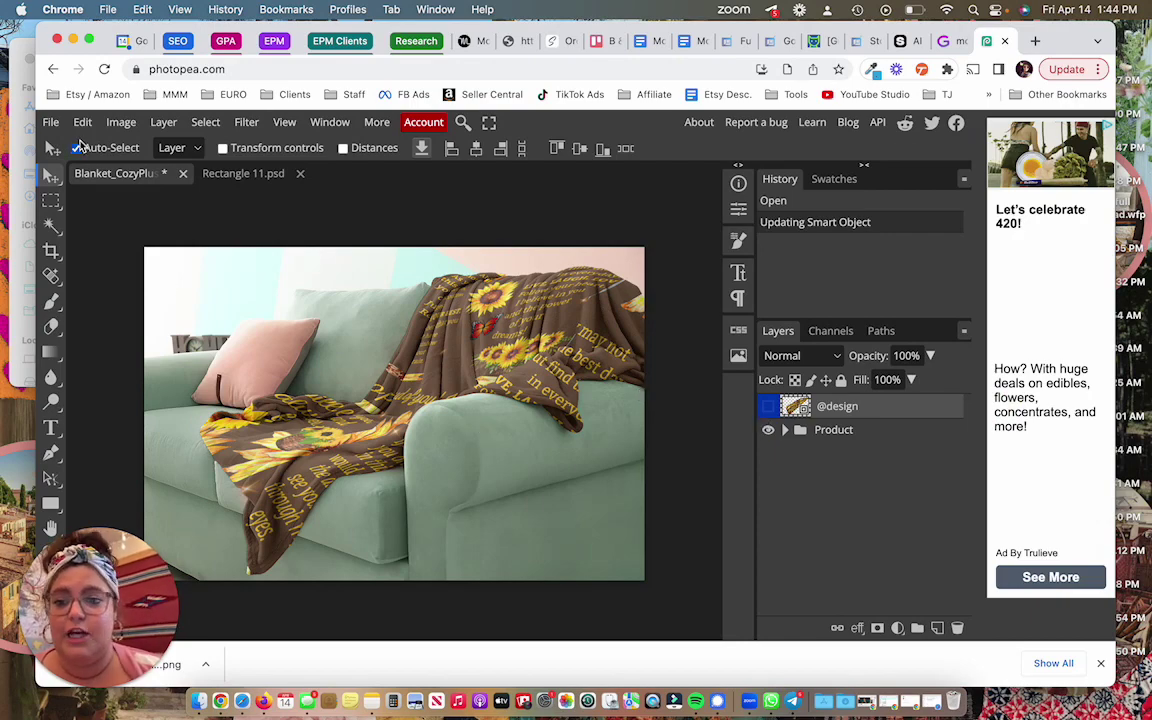
- Open the bedroom mockup Blanket_CozyPlush_Lifestyle_02.psd from the Stylized Blanket Mockup PSD folder
left_click(52, 124)
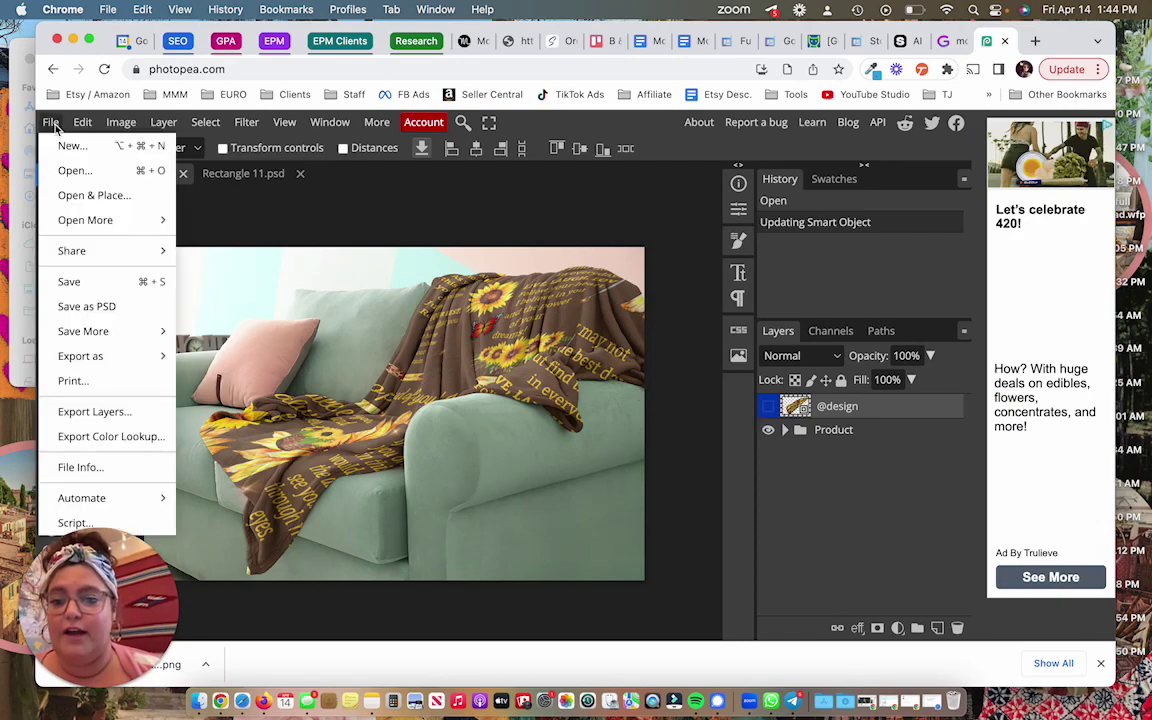
left_click(75, 172)
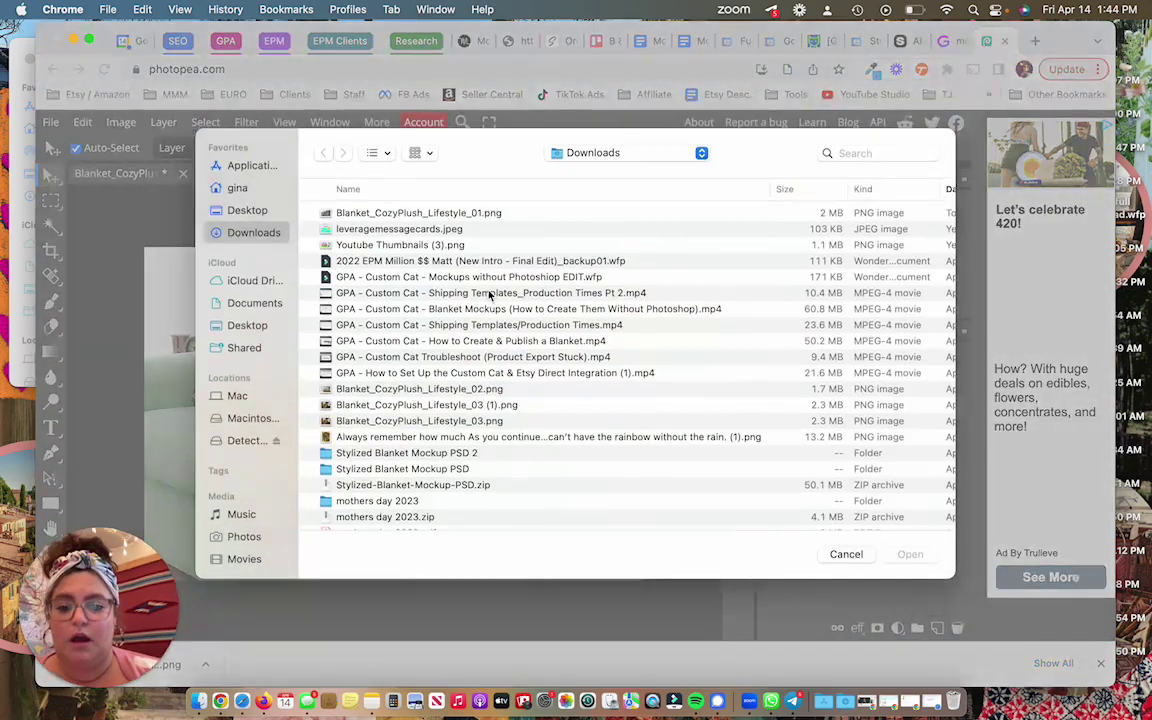
double_click(366, 472)
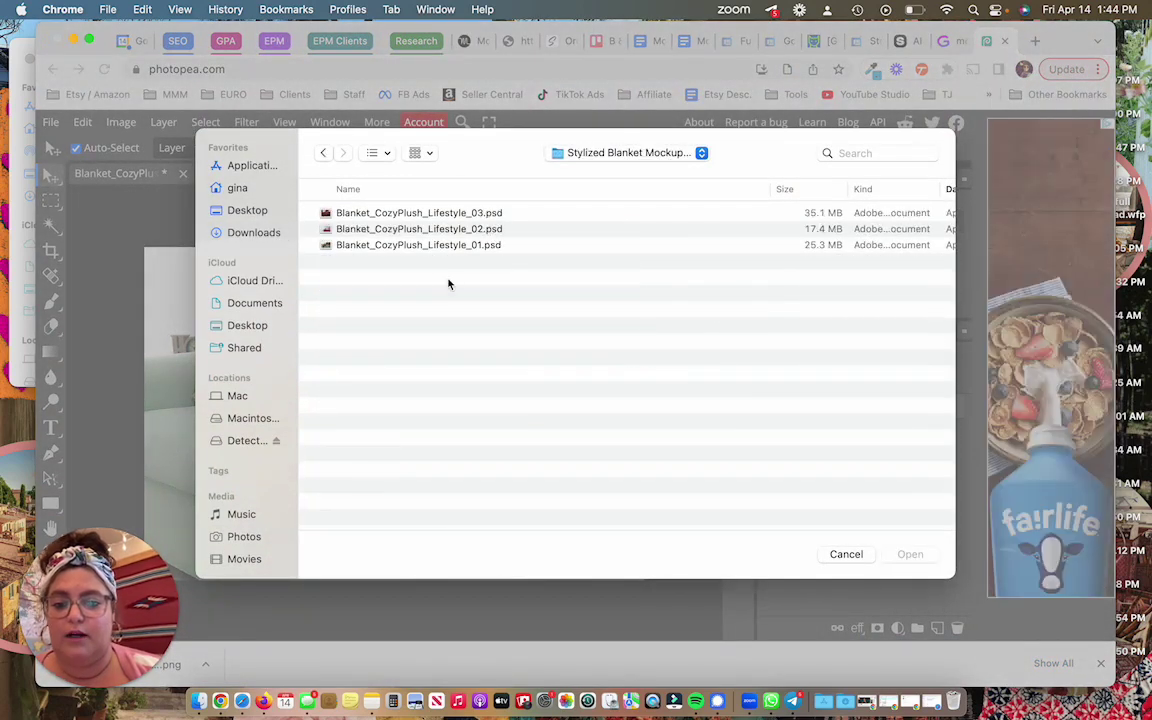
left_click(433, 230)
key("space")
key("space")
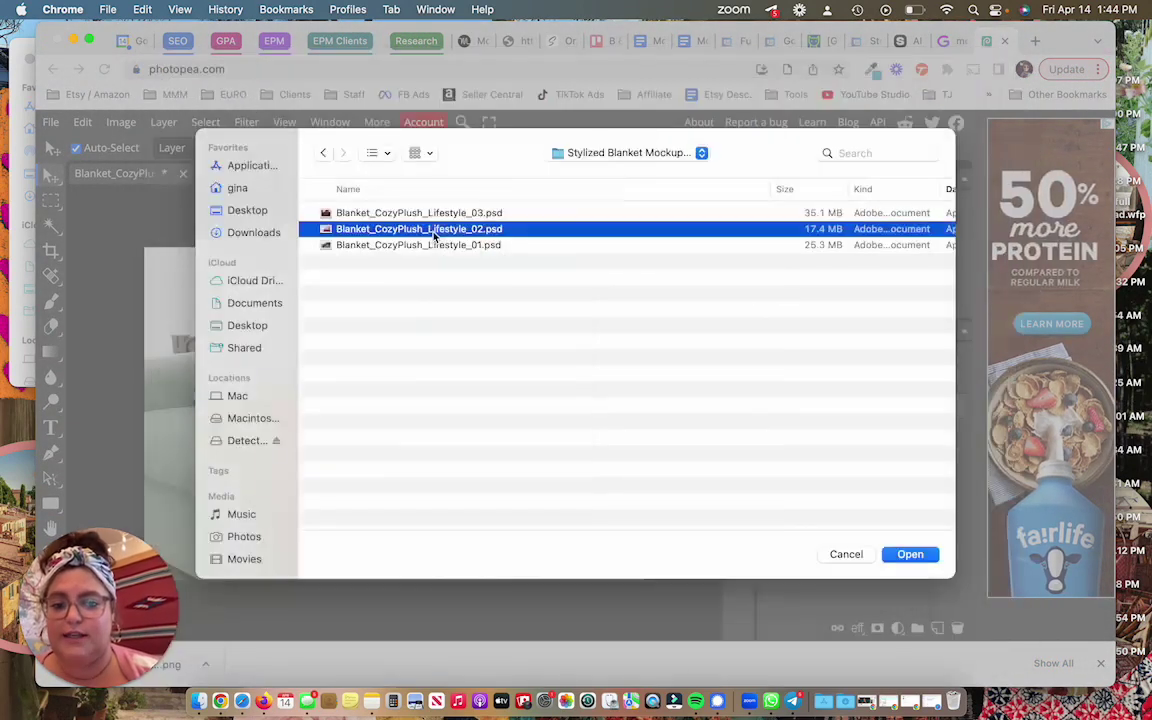
double_click(433, 230)
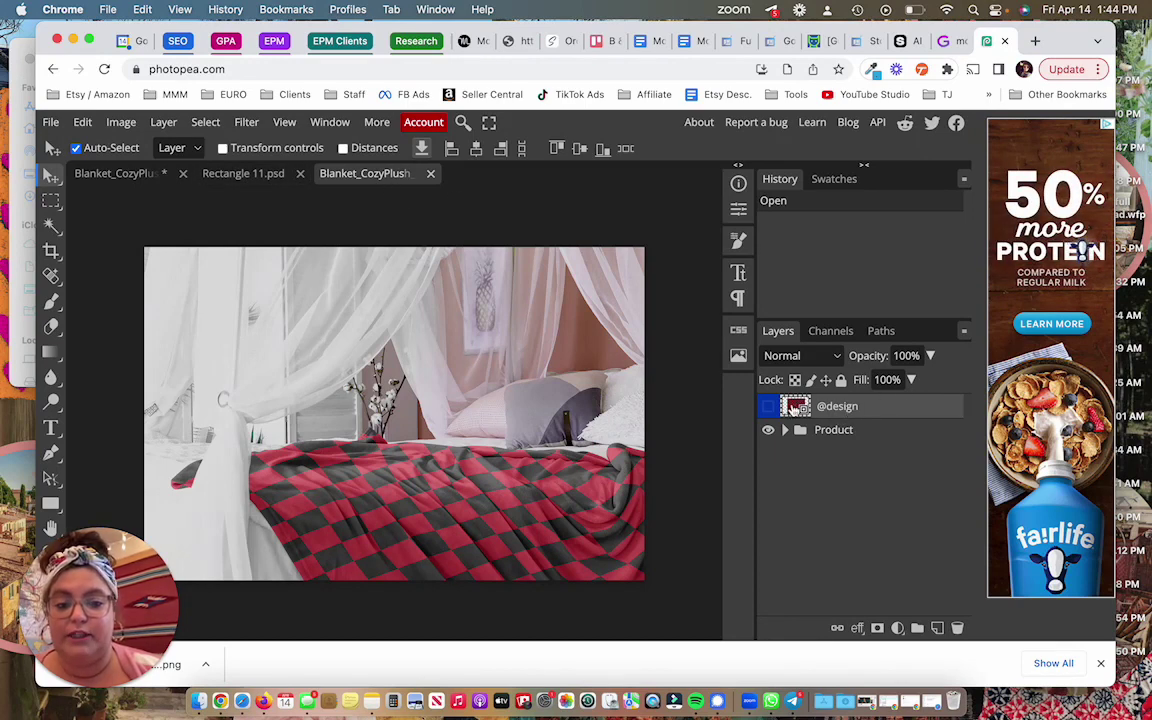
double_click(795, 407)
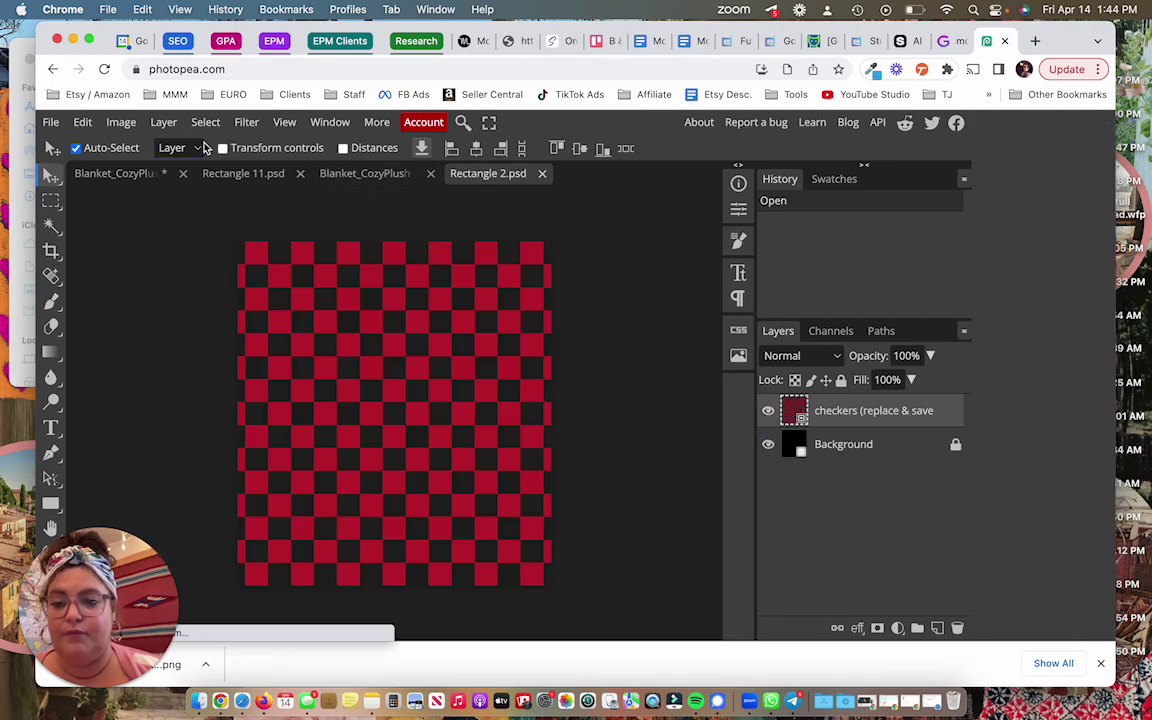
left_click(50, 124)
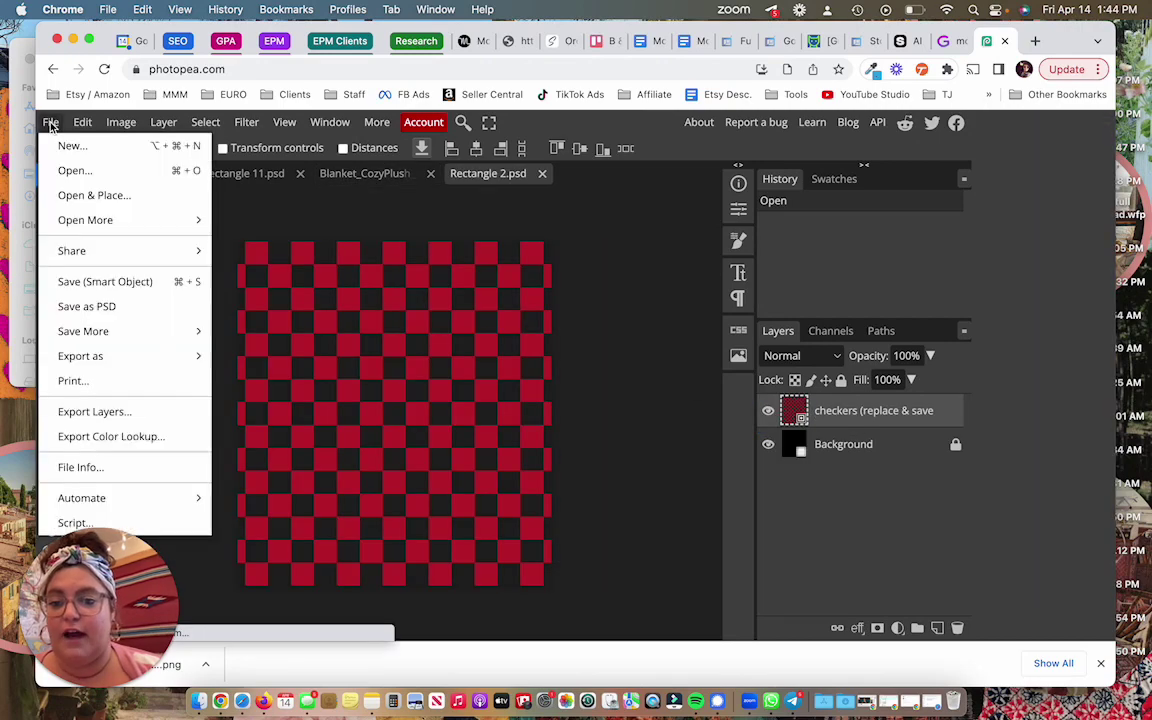
left_click(70, 198)
left_click(262, 234)
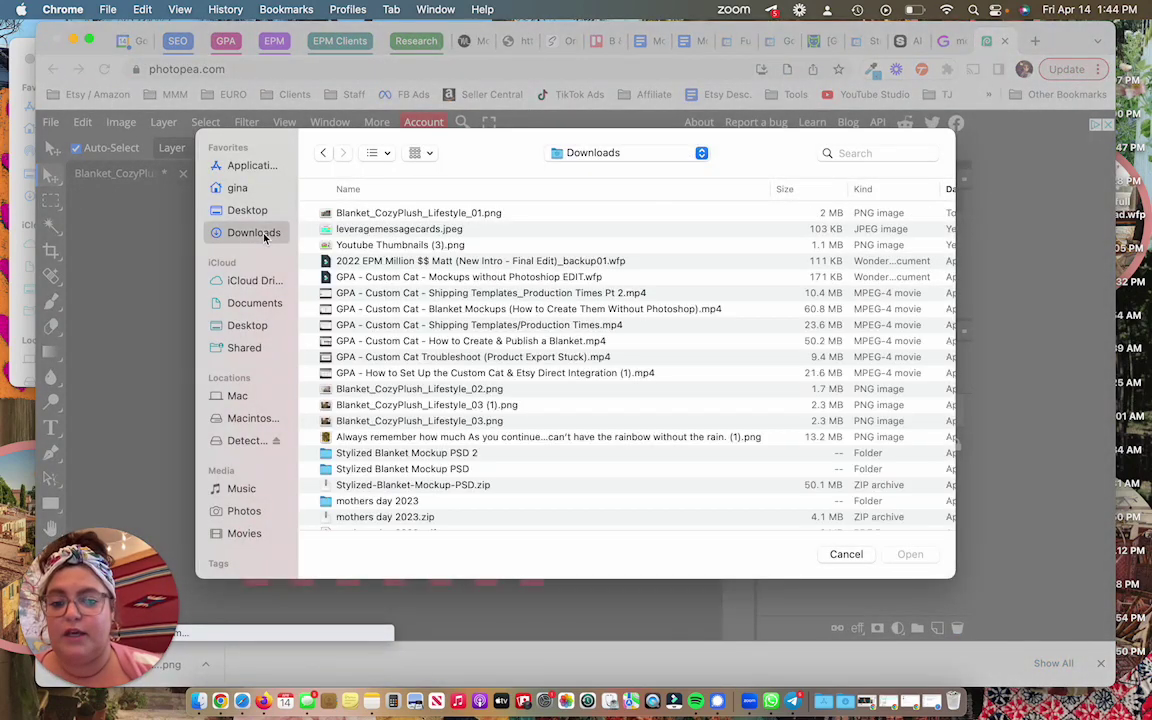
double_click(476, 440)
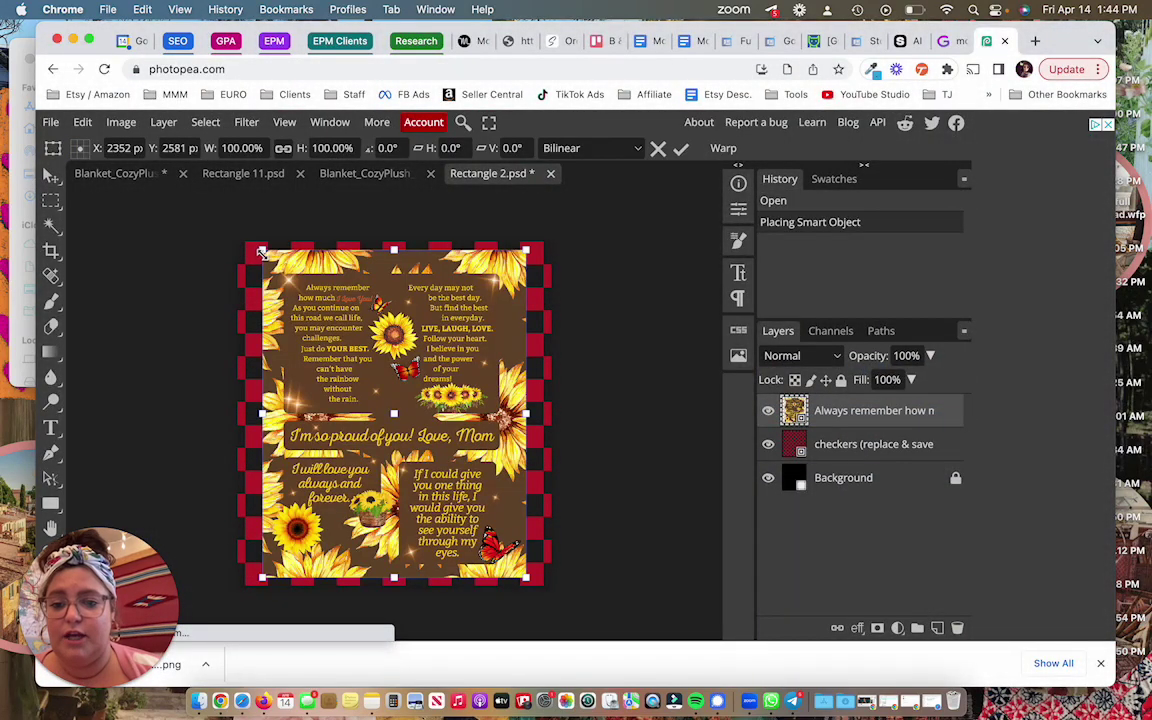
left_click_drag(260, 252, 237, 232)
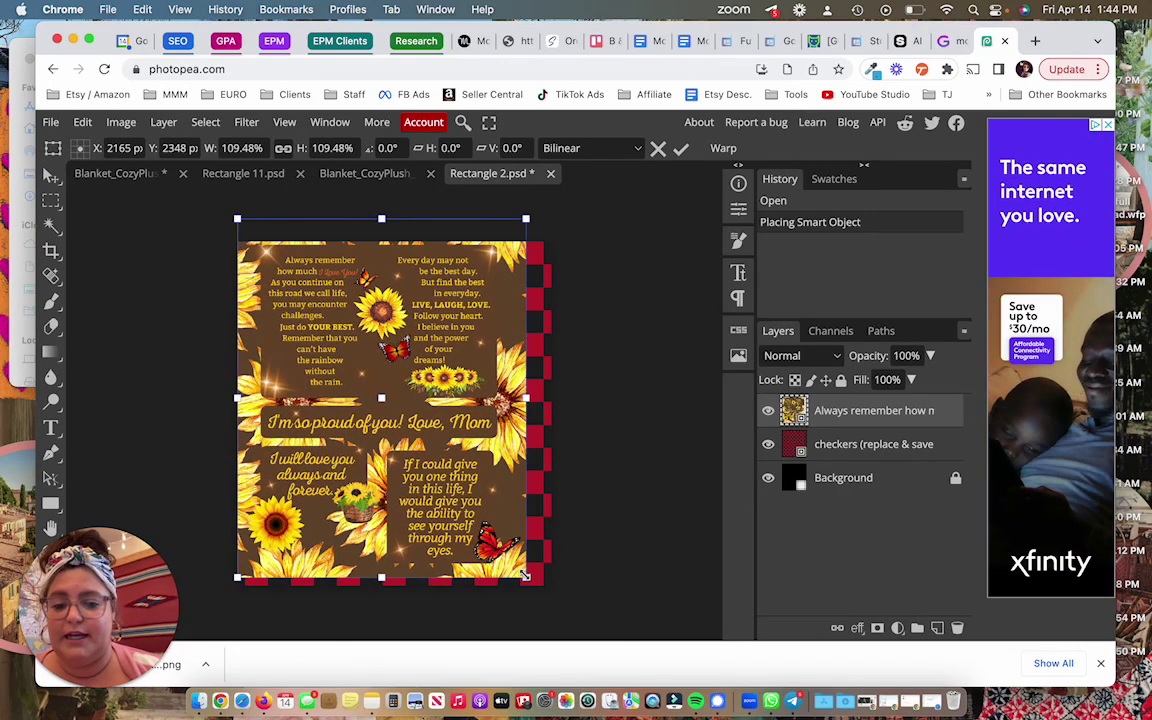
left_click_drag(525, 574, 558, 597)
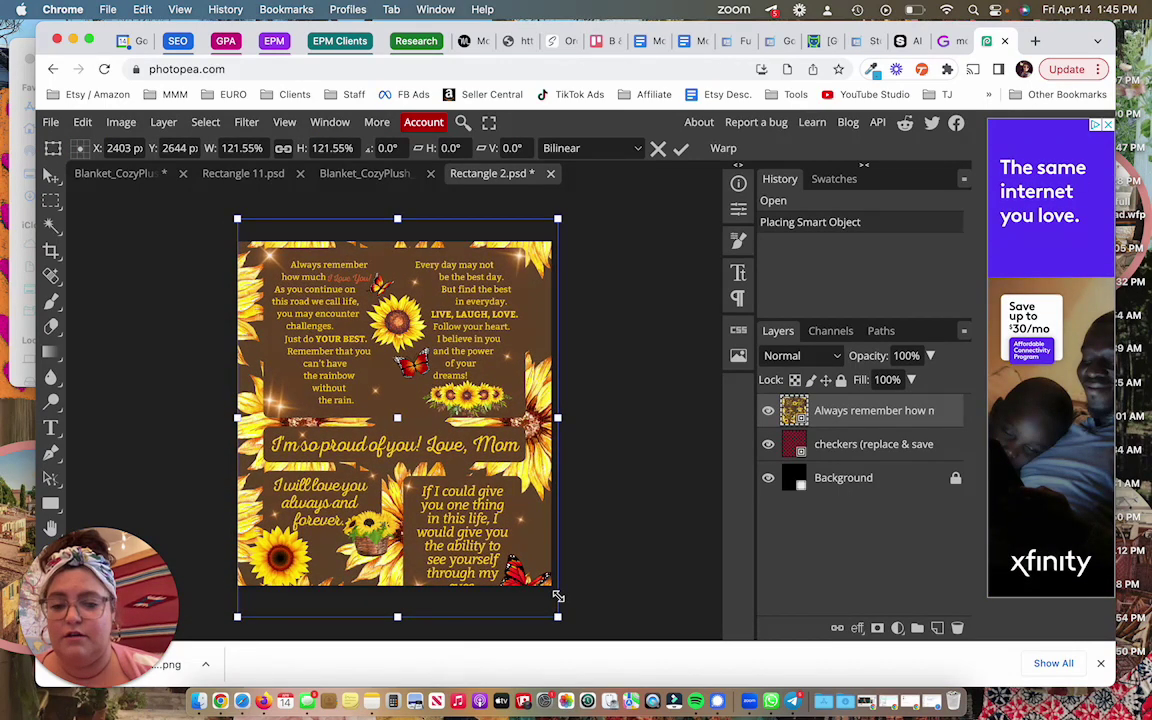
- Commit the resize, delete the checkers layer, and save Rectangle 2.psd back into the bed mockup
left_click(853, 452)
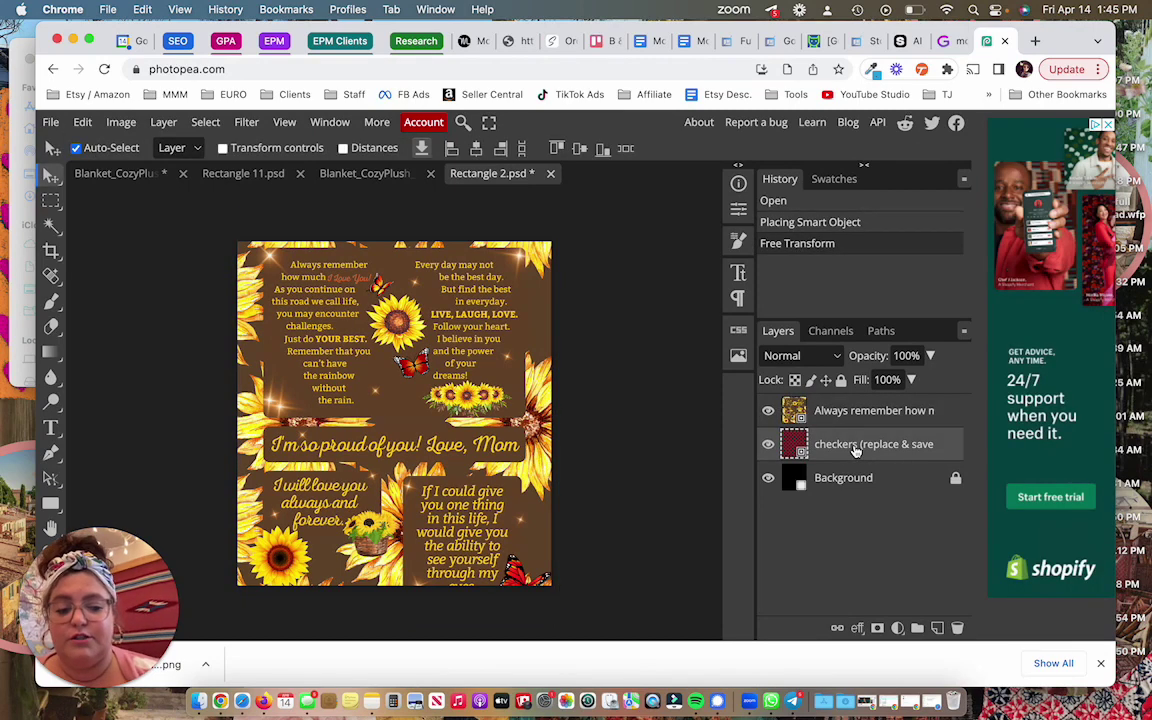
key("Delete")
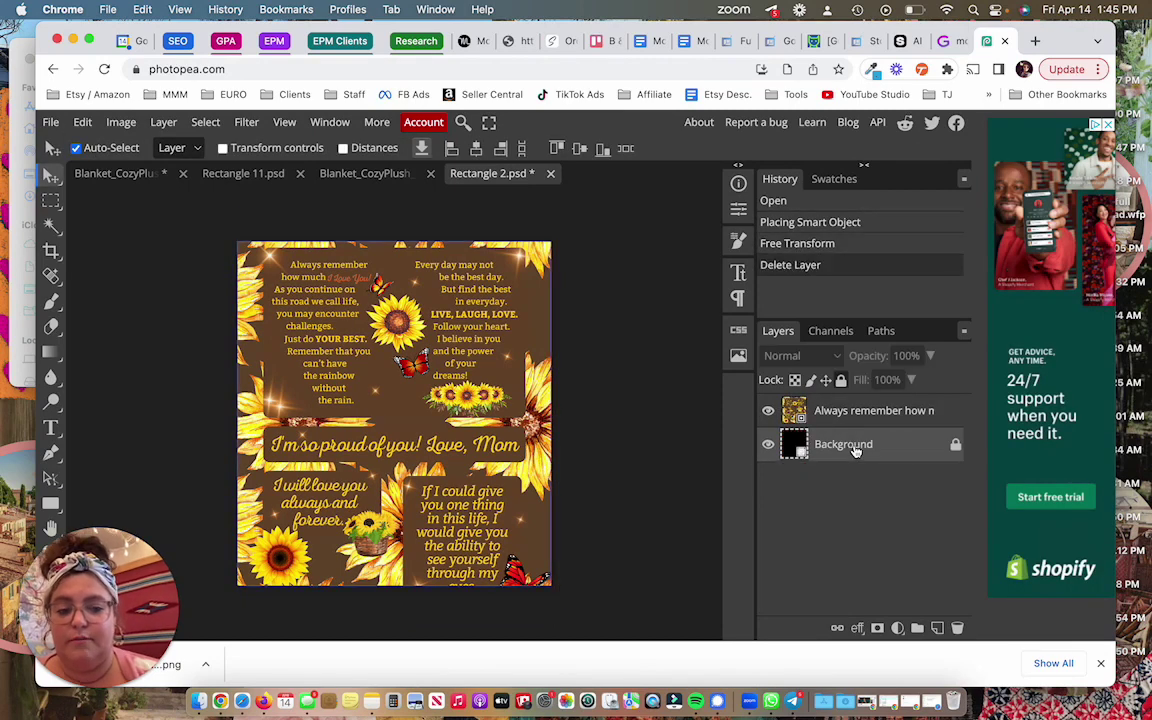
left_click(50, 122)
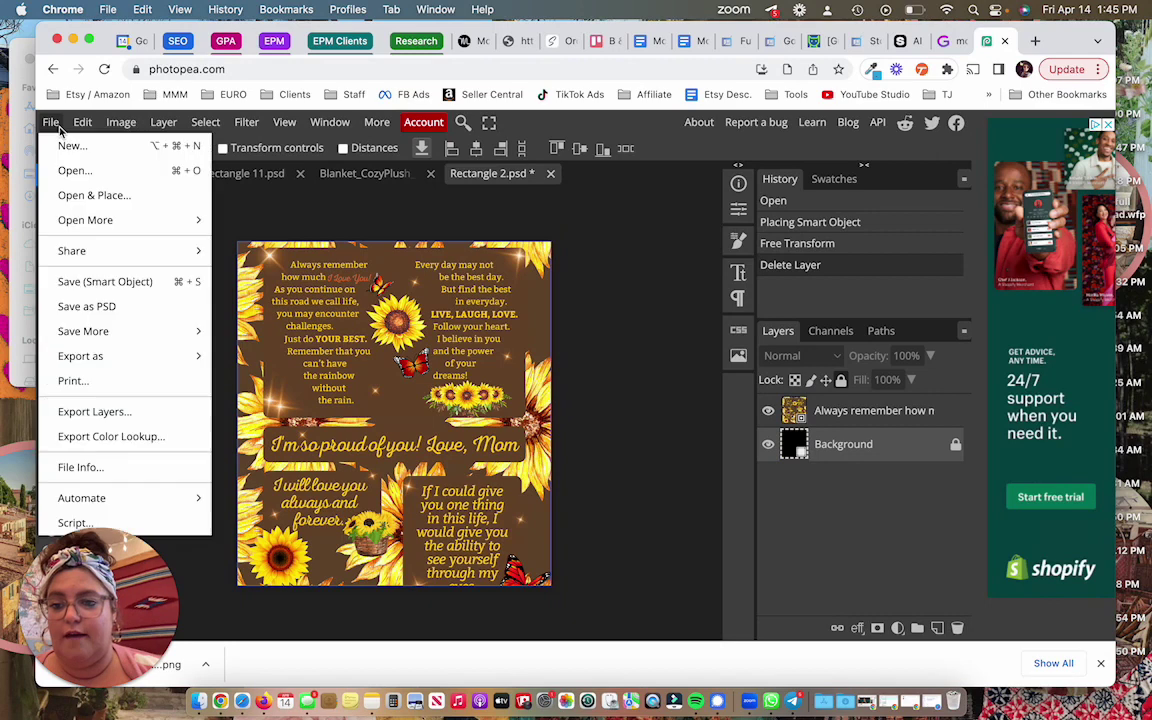
left_click(93, 285)
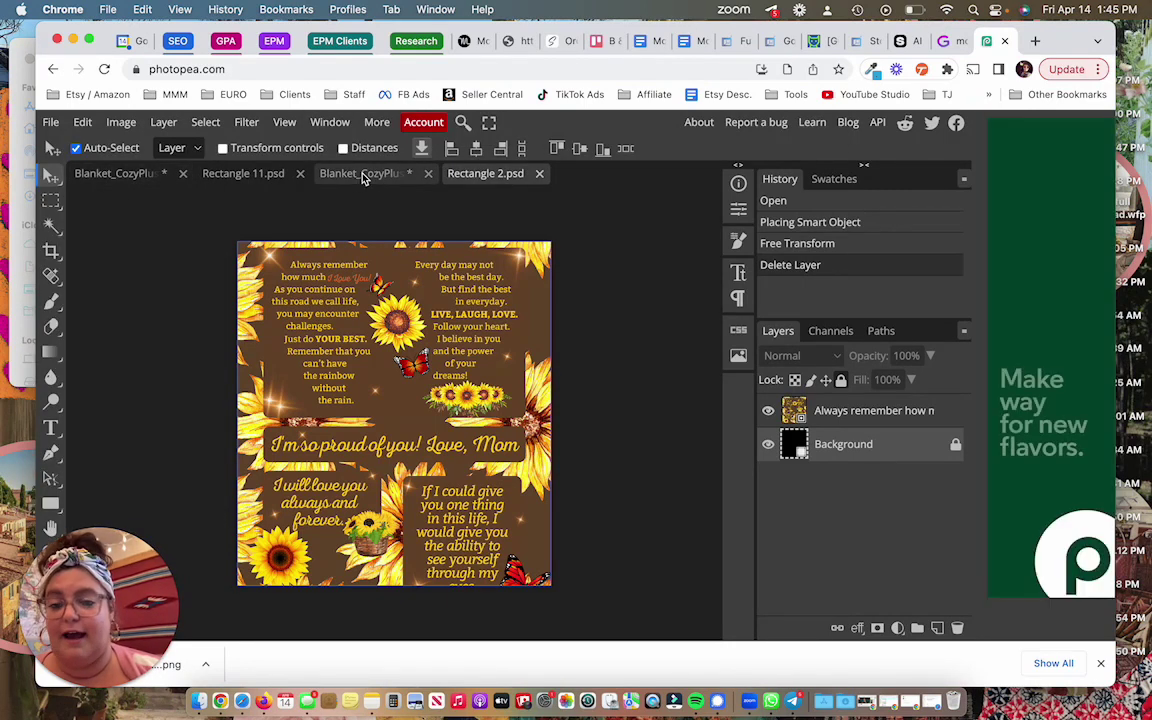
- Export the bed blanket mockup as a 1250×833 PNG download
left_click(370, 174)
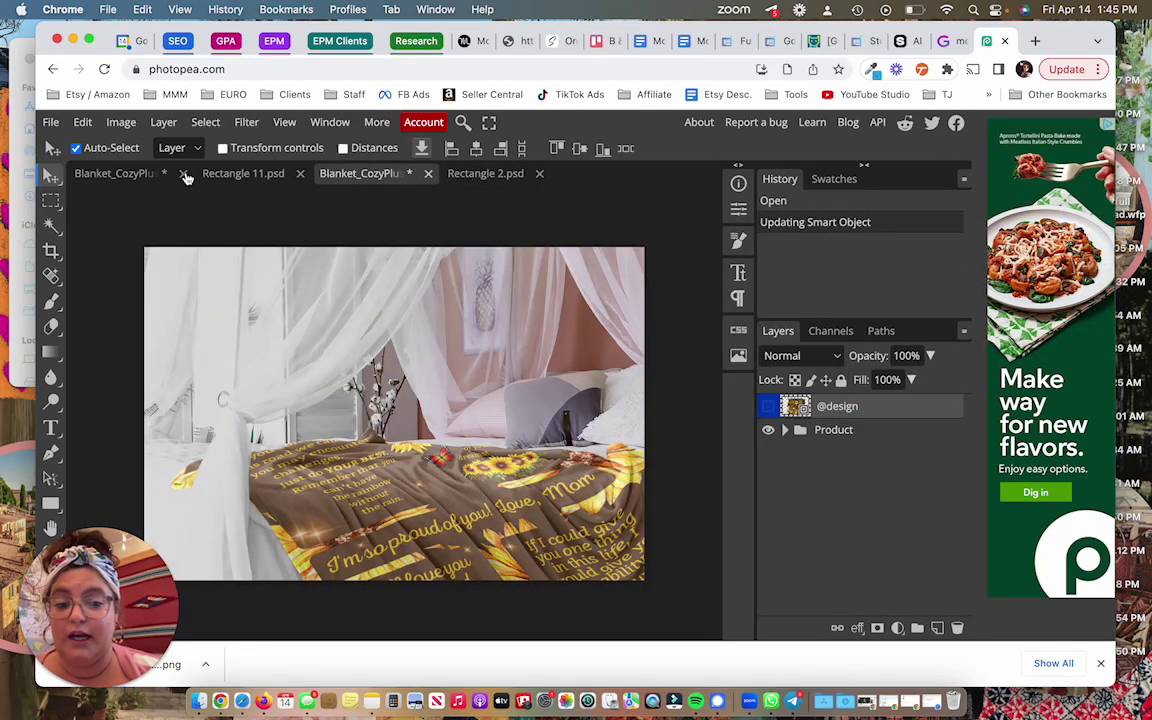
left_click(52, 124)
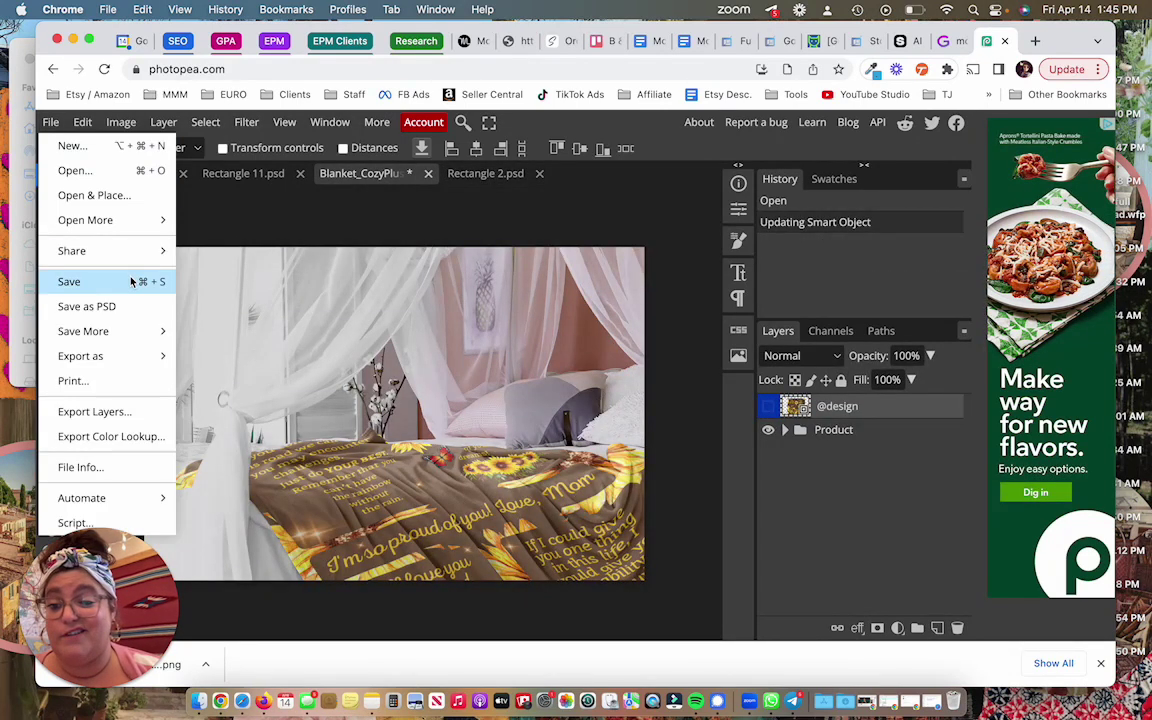
mouse_move(108, 357)
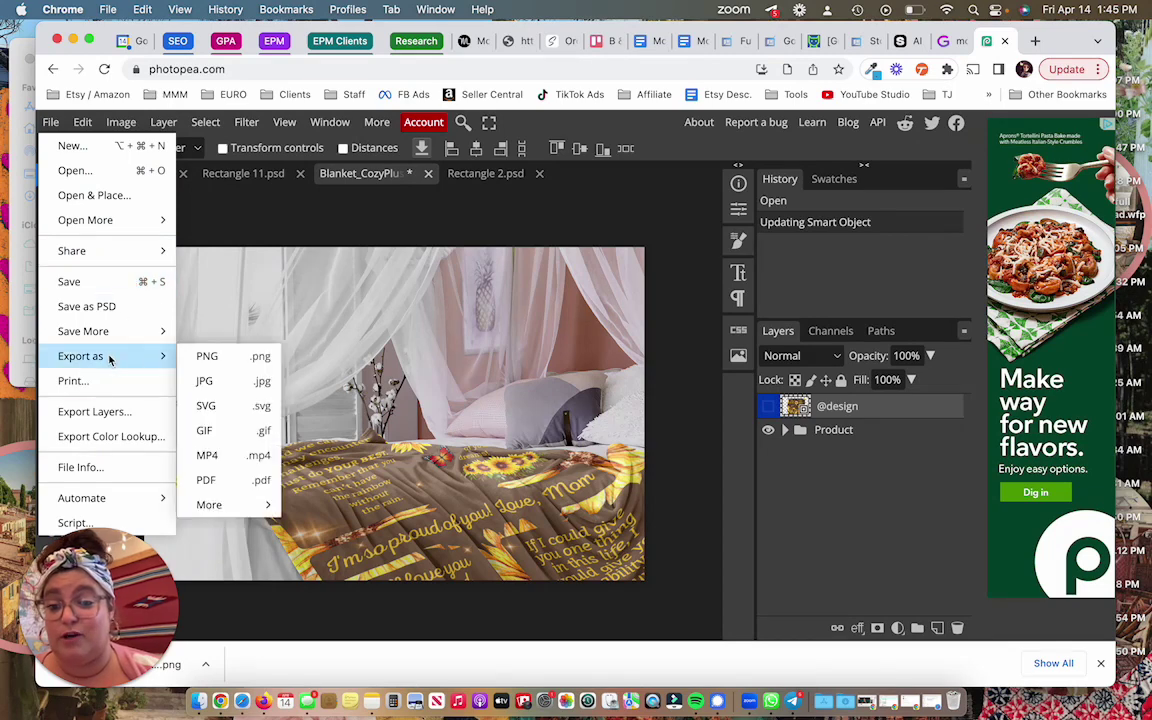
left_click(208, 357)
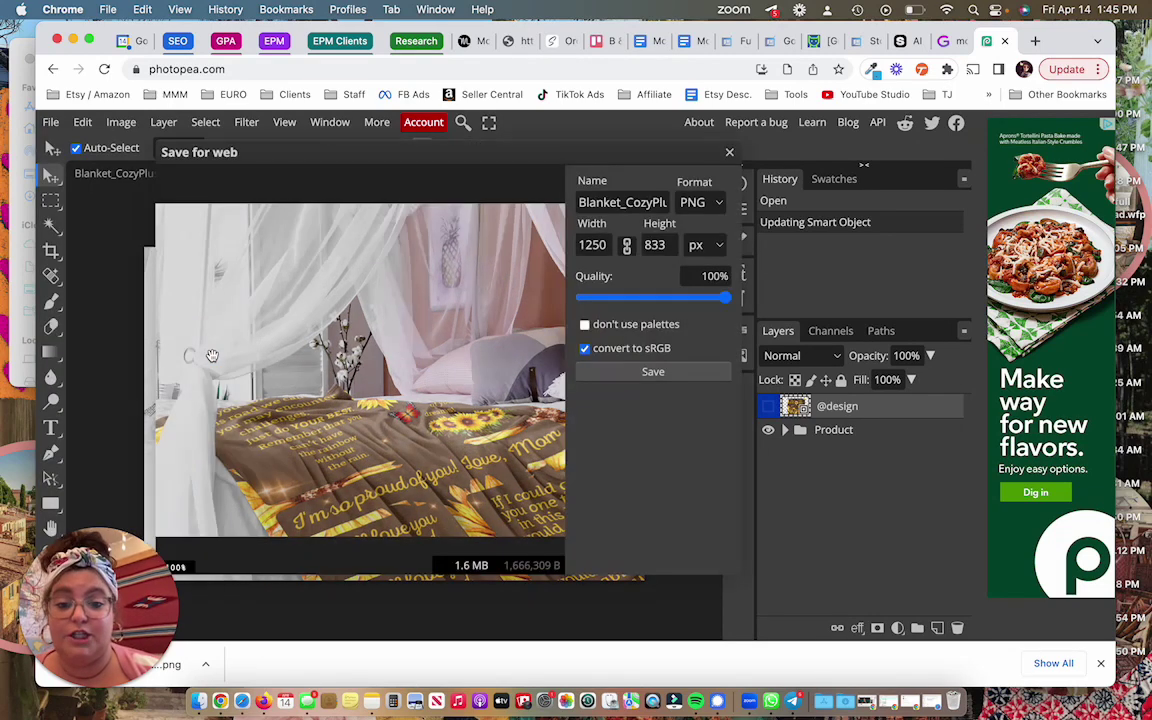
left_click(651, 372)
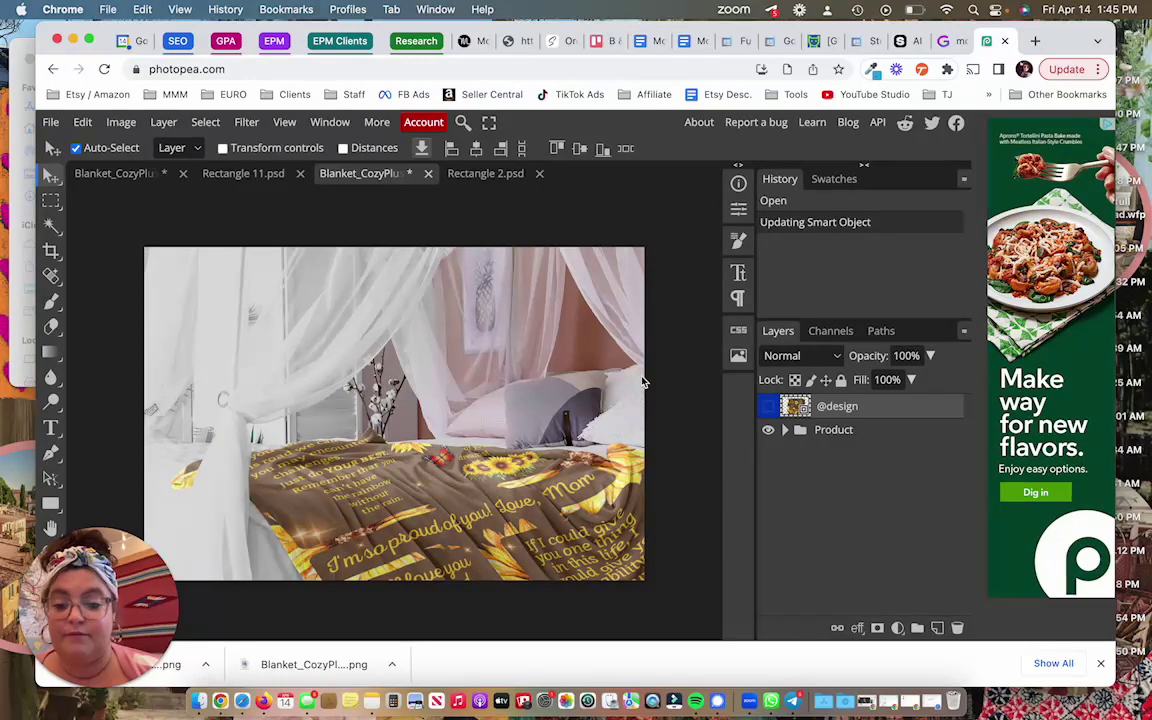